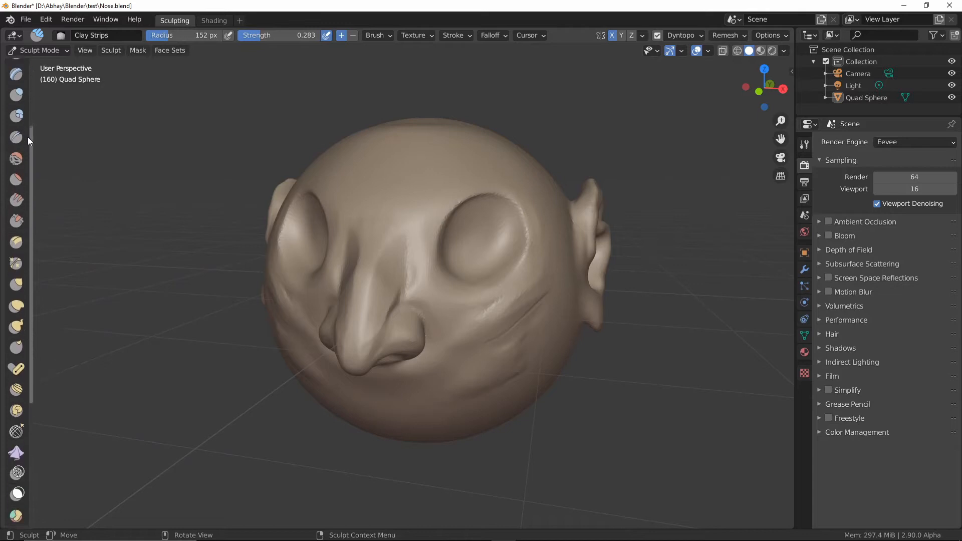
Step: Select the Multi-plane Scrape brush and examine the nose up close
{"action": "left_click", "coordinate": [17, 163]}
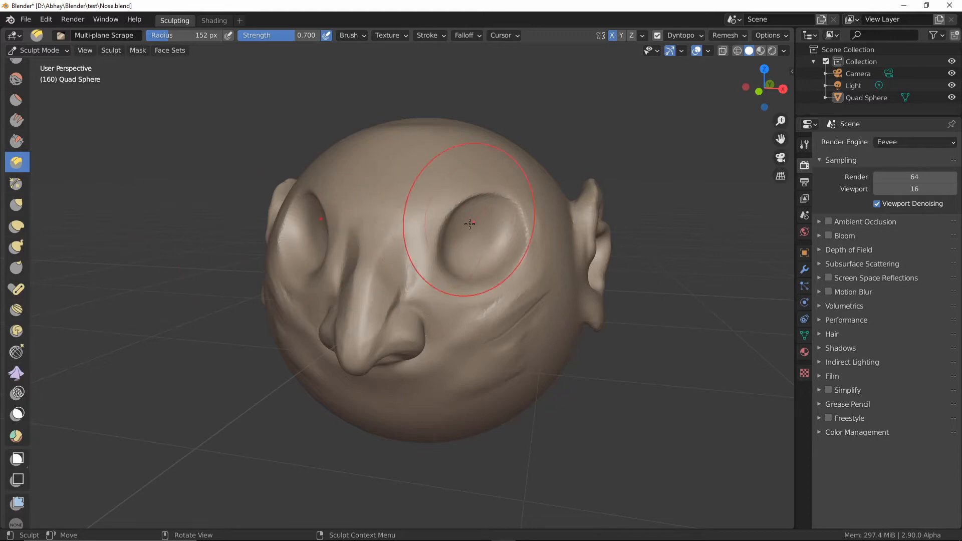
{"action": "scroll", "coordinate": [466, 208], "scroll_direction": "up", "scroll_amount": 5}
{"action": "scroll", "coordinate": [476, 200], "scroll_direction": "down", "scroll_amount": 3}
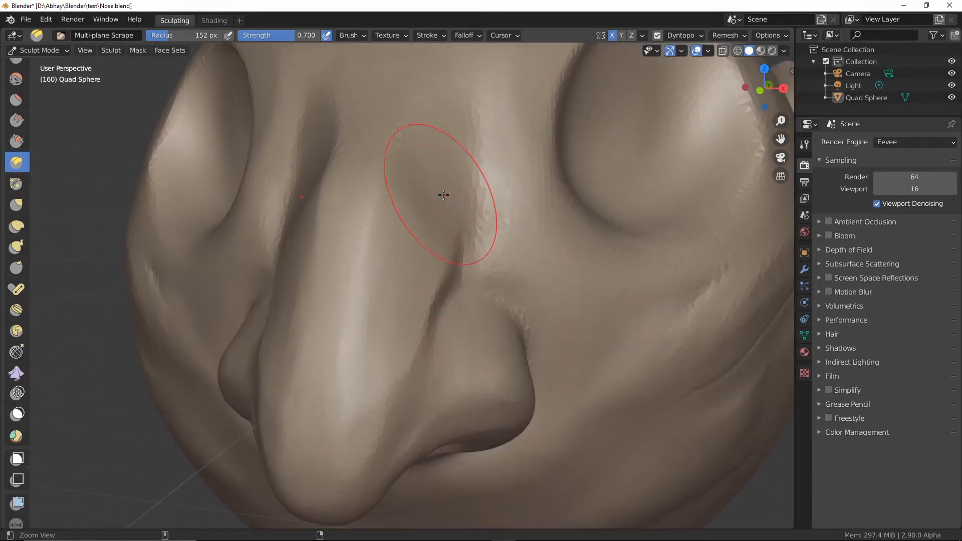
{"action": "scroll", "coordinate": [441, 196], "scroll_direction": "down", "scroll_amount": 5}
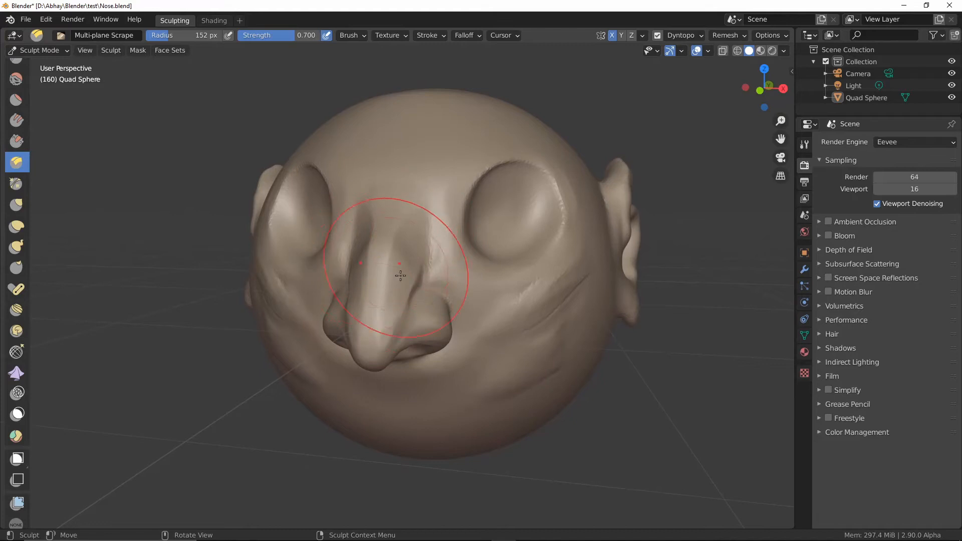
{"action": "scroll", "coordinate": [401, 260], "scroll_direction": "up", "scroll_amount": 6}
{"action": "mouse_move", "coordinate": [407, 240]}
{"action": "middle_mouse_down"}
{"action": "mouse_move", "coordinate": [417, 242]}
{"action": "mouse_move", "coordinate": [451, 166]}
{"action": "mouse_move", "coordinate": [431, 240]}
{"action": "mouse_move", "coordinate": [454, 129]}
{"action": "mouse_move", "coordinate": [471, 182]}
{"action": "mouse_move", "coordinate": [455, 187]}
{"action": "middle_mouse_up"}
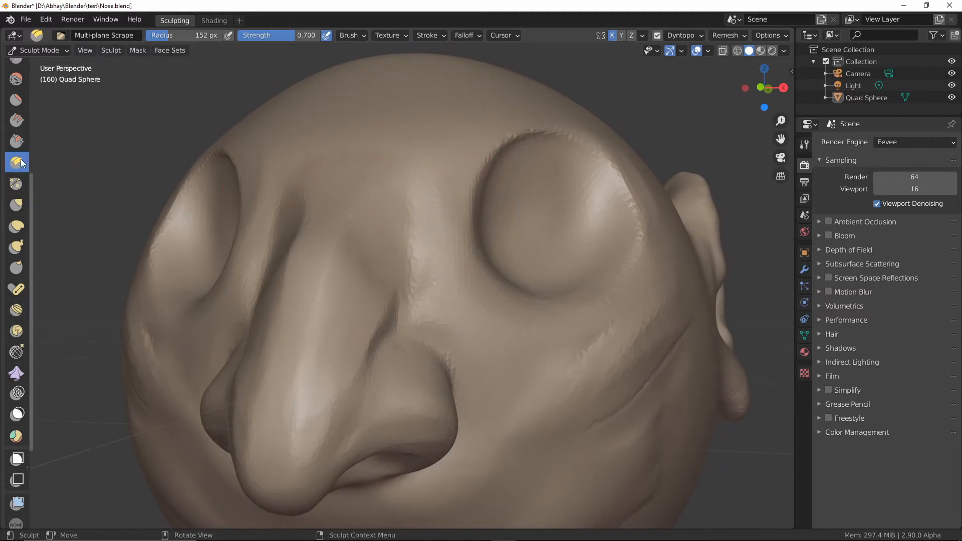
Step: Flatten the bridge of the nose with the Scrape/Peaks brush at strength 1.000
{"action": "left_click", "coordinate": [20, 142]}
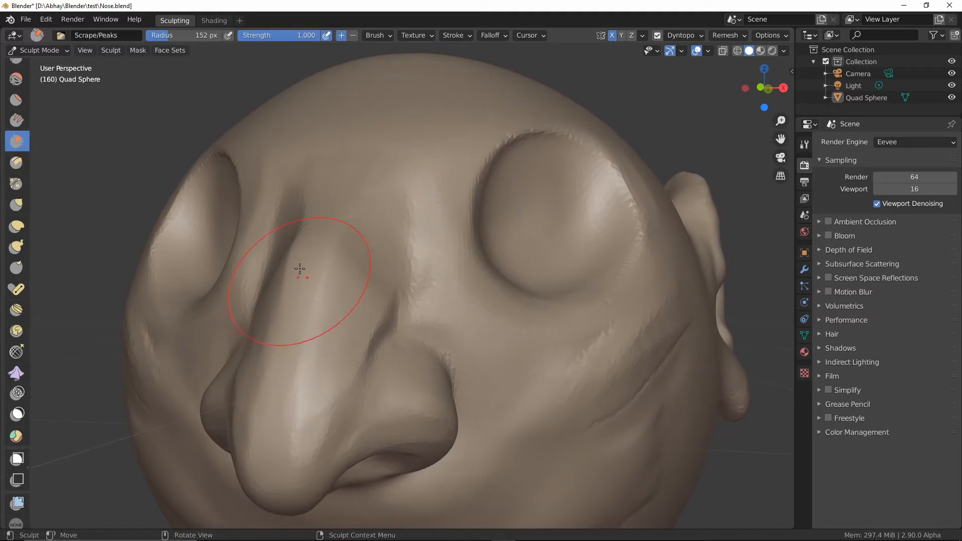
{"action": "left_click_drag", "start_coordinate": [300, 247], "coordinate": [303, 310]}
{"action": "left_click_drag", "start_coordinate": [340, 256], "coordinate": [309, 401]}
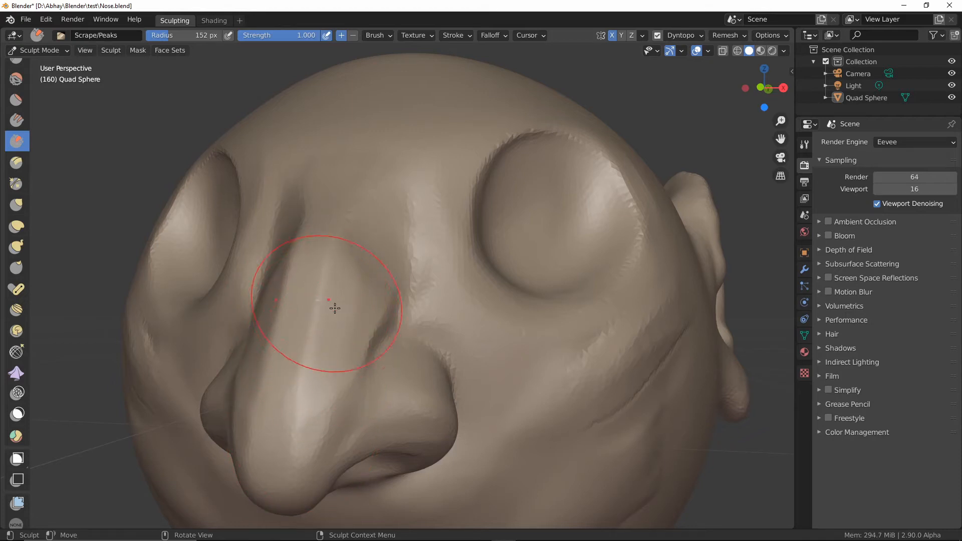
{"action": "middle_click_drag", "start_coordinate": [322, 301], "coordinate": [367, 275]}
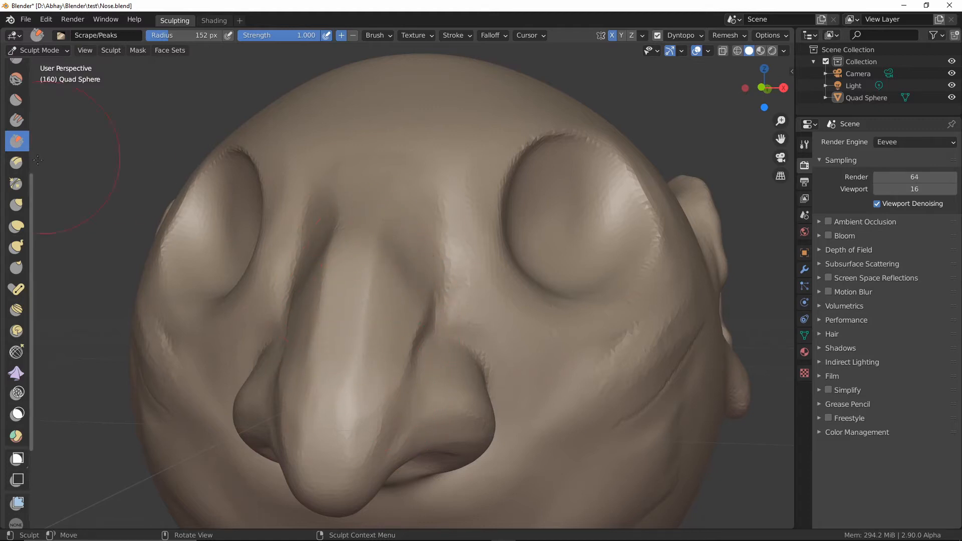
Step: Scrape angled planes along the nose bridge and the ear's upper and outer rim with the Multi-plane Scrape brush
{"action": "left_click", "coordinate": [19, 165]}
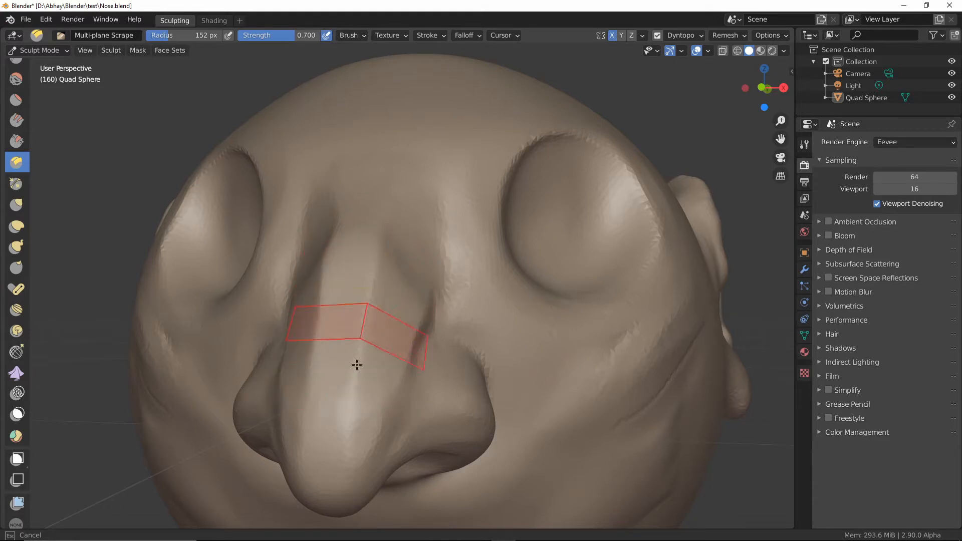
{"action": "mouse_move", "coordinate": [440, 311]}
{"action": "middle_mouse_down"}
{"action": "mouse_move", "coordinate": [424, 313]}
{"action": "mouse_move", "coordinate": [411, 332]}
{"action": "mouse_move", "coordinate": [412, 266]}
{"action": "mouse_move", "coordinate": [370, 281]}
{"action": "mouse_move", "coordinate": [445, 333]}
{"action": "mouse_move", "coordinate": [395, 247]}
{"action": "mouse_move", "coordinate": [415, 254]}
{"action": "mouse_move", "coordinate": [440, 225]}
{"action": "mouse_move", "coordinate": [387, 193]}
{"action": "middle_mouse_up"}
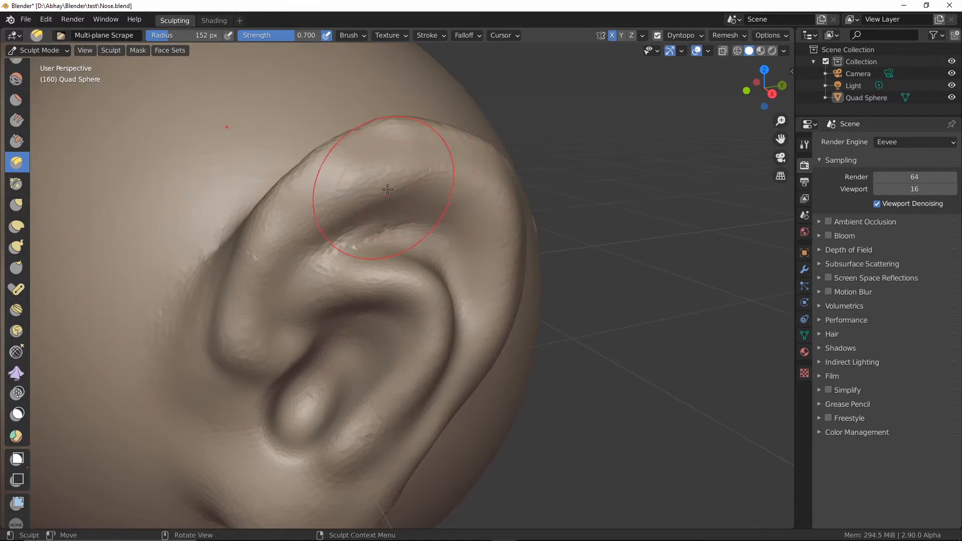
{"action": "left_click_drag", "start_coordinate": [389, 189], "coordinate": [449, 179]}
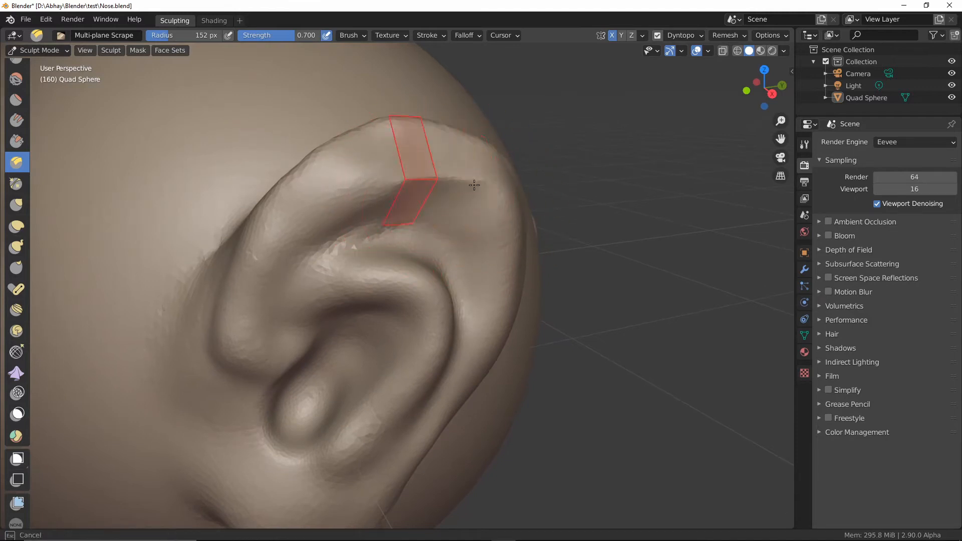
{"action": "left_click_drag", "start_coordinate": [477, 356], "coordinate": [386, 438]}
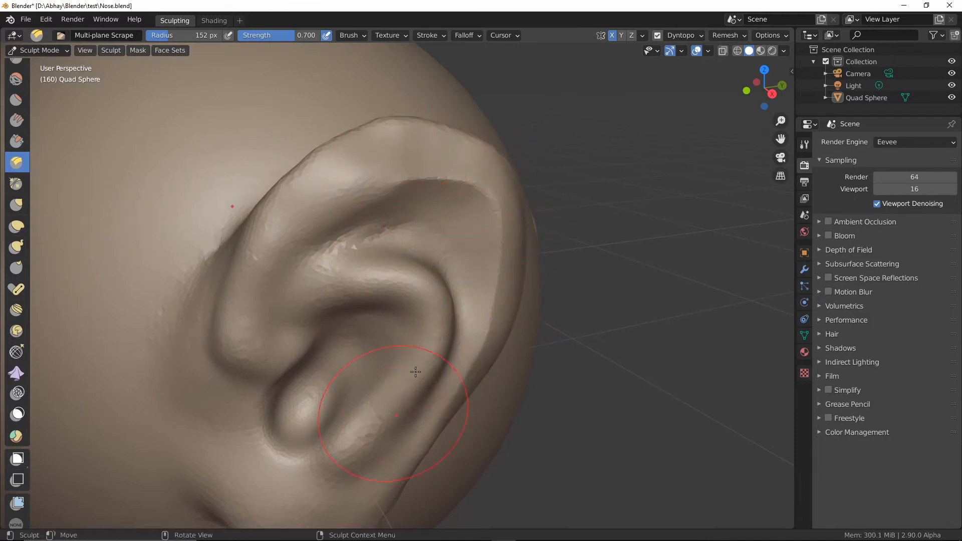
Step: Sharpen the ear's inner fold and front rim into crisp edges with Multi-plane Scrape strokes
{"action": "middle_click_drag", "start_coordinate": [367, 383], "coordinate": [364, 253]}
{"action": "left_click_drag", "start_coordinate": [364, 253], "coordinate": [346, 197]}
{"action": "left_click_drag", "start_coordinate": [402, 188], "coordinate": [437, 328]}
{"action": "mouse_move", "coordinate": [283, 211]}
{"action": "left_mouse_down"}
{"action": "mouse_move", "coordinate": [348, 90]}
{"action": "mouse_move", "coordinate": [352, 60]}
{"action": "left_mouse_up"}
{"action": "mouse_move", "coordinate": [299, 100]}
{"action": "left_mouse_down"}
{"action": "mouse_move", "coordinate": [256, 150]}
{"action": "mouse_move", "coordinate": [233, 198]}
{"action": "mouse_move", "coordinate": [240, 265]}
{"action": "left_mouse_up"}
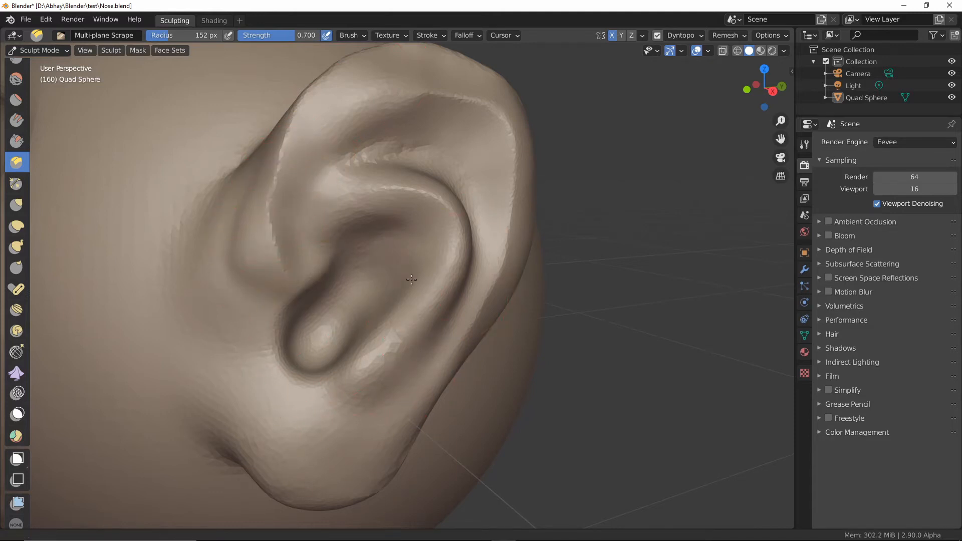
Step: Tighten the crease around the outer edge of the nostril with the Pinch/Magnify brush at strength 0.500
{"action": "scroll", "coordinate": [412, 280], "scroll_direction": "down", "scroll_amount": 8}
{"action": "middle_click_drag", "start_coordinate": [396, 300], "coordinate": [376, 331]}
{"action": "scroll", "coordinate": [376, 330], "scroll_direction": "up", "scroll_amount": 5}
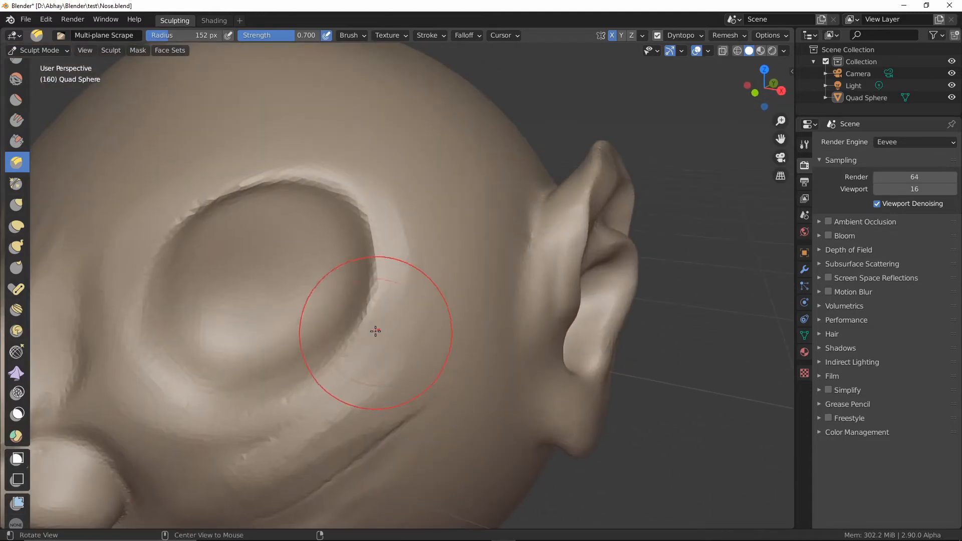
{"action": "middle_click_drag", "start_coordinate": [333, 300], "coordinate": [58, 139]}
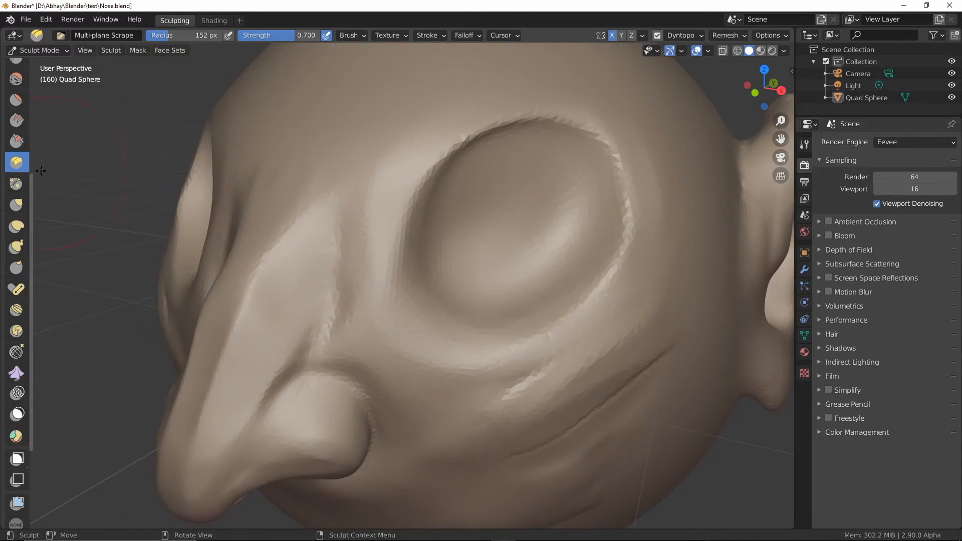
{"action": "left_click", "coordinate": [16, 185]}
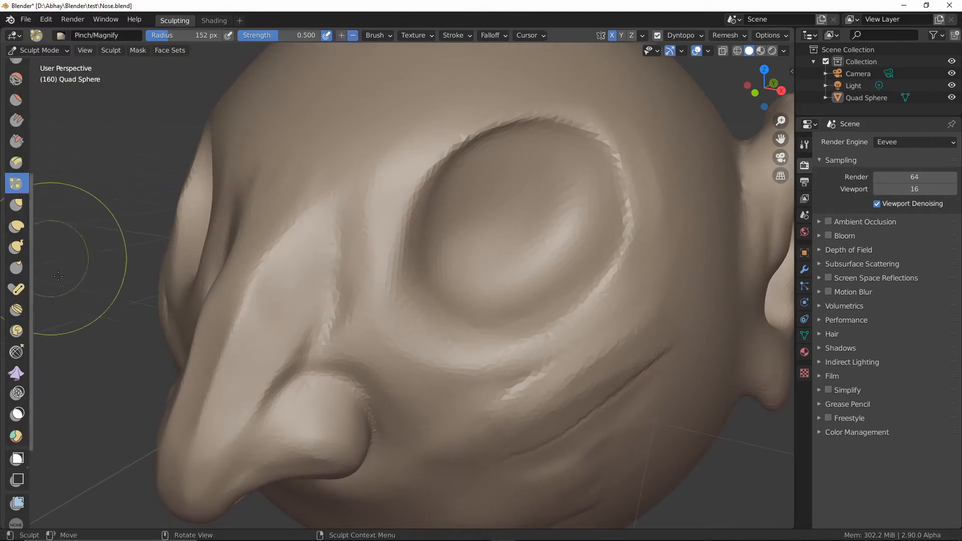
{"action": "mouse_move", "coordinate": [398, 331]}
{"action": "middle_mouse_down", "text": "ctrl"}
{"action": "mouse_move", "coordinate": [404, 307]}
{"action": "mouse_move", "coordinate": [371, 361]}
{"action": "mouse_move", "coordinate": [346, 346]}
{"action": "middle_mouse_up", "text": "ctrl"}
{"action": "scroll", "coordinate": [341, 346], "scroll_direction": "up", "scroll_amount": 4}
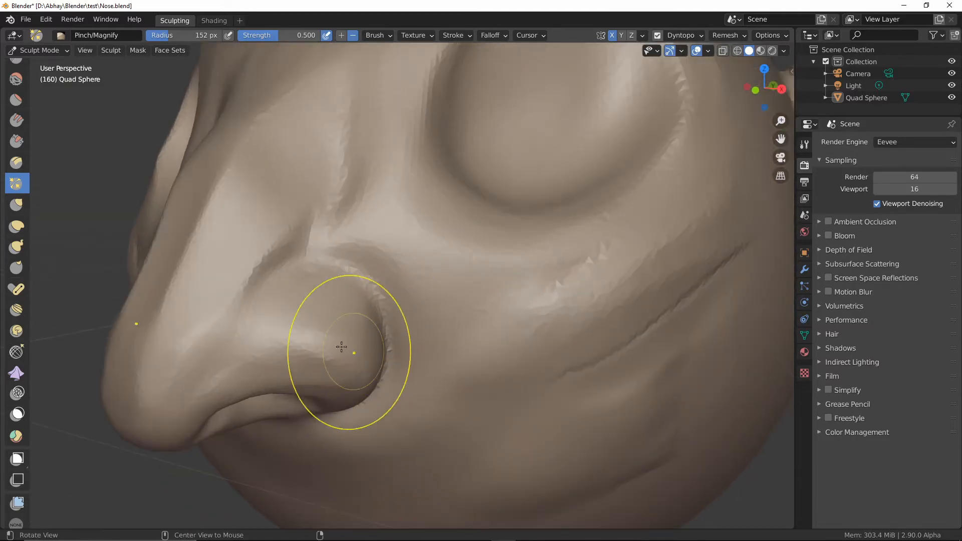
{"action": "mouse_move", "coordinate": [354, 194]}
{"action": "middle_mouse_down"}
{"action": "mouse_move", "coordinate": [371, 301]}
{"action": "mouse_move", "coordinate": [368, 370]}
{"action": "mouse_move", "coordinate": [343, 265]}
{"action": "middle_mouse_up"}
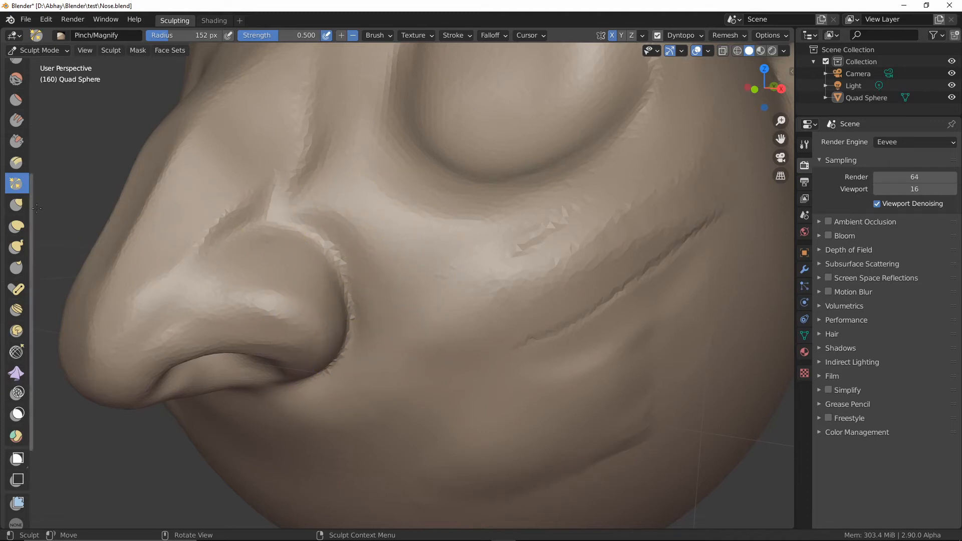
{"action": "scroll", "coordinate": [30, 181], "scroll_direction": "up", "scroll_amount": 5}
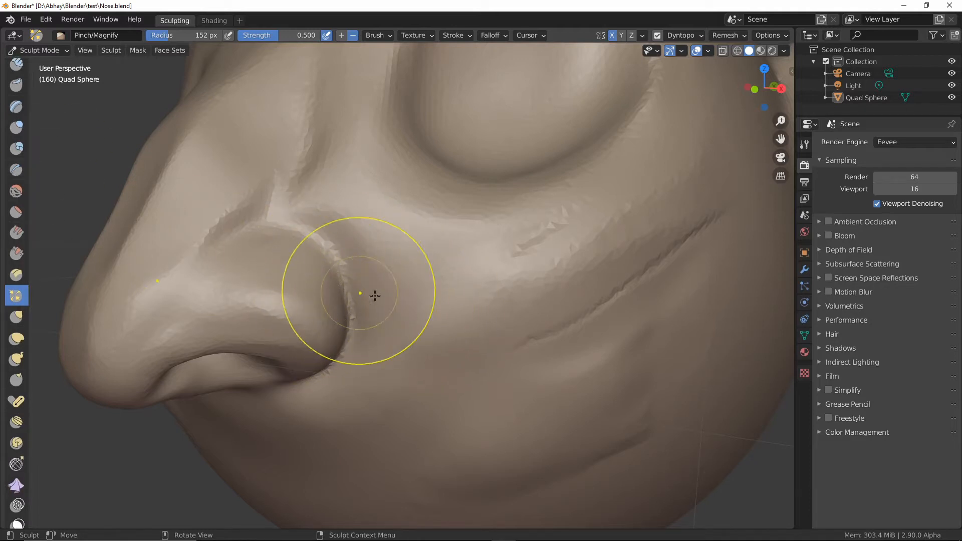
{"action": "left_click_drag", "start_coordinate": [365, 284], "coordinate": [364, 315]}
{"action": "mouse_move", "coordinate": [346, 278]}
{"action": "left_mouse_down"}
{"action": "mouse_move", "coordinate": [311, 247]}
{"action": "mouse_move", "coordinate": [343, 254]}
{"action": "left_mouse_up"}
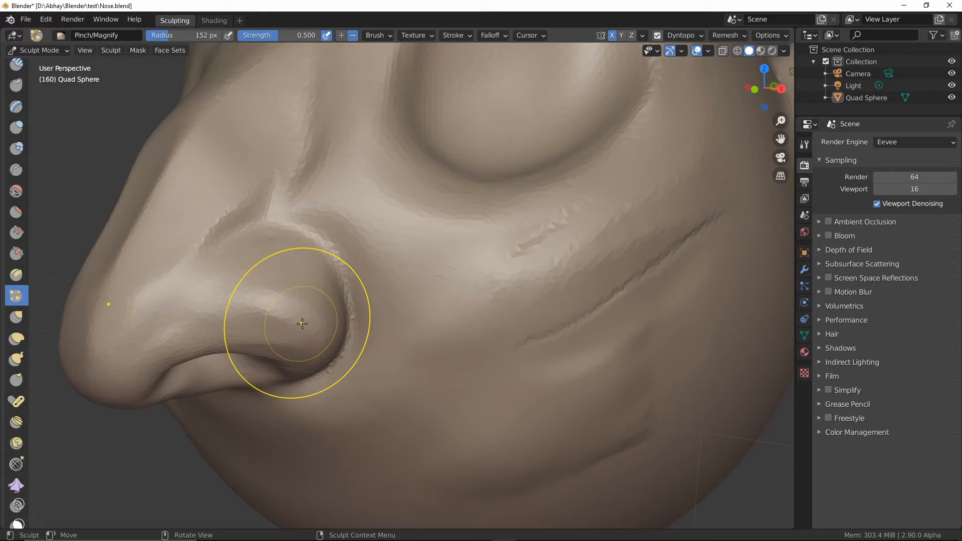
{"action": "mouse_move", "coordinate": [302, 324]}
{"action": "left_mouse_down"}
{"action": "mouse_move", "coordinate": [322, 337]}
{"action": "mouse_move", "coordinate": [369, 337]}
{"action": "mouse_move", "coordinate": [366, 347]}
{"action": "mouse_move", "coordinate": [350, 350]}
{"action": "mouse_move", "coordinate": [347, 286]}
{"action": "mouse_move", "coordinate": [319, 292]}
{"action": "left_mouse_up"}
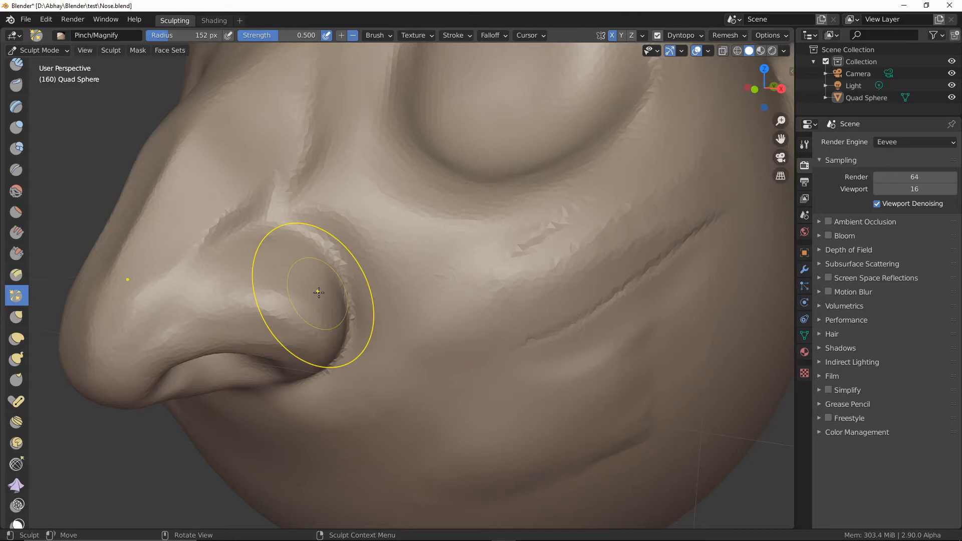
{"action": "left_click_drag", "start_coordinate": [353, 311], "coordinate": [348, 304]}
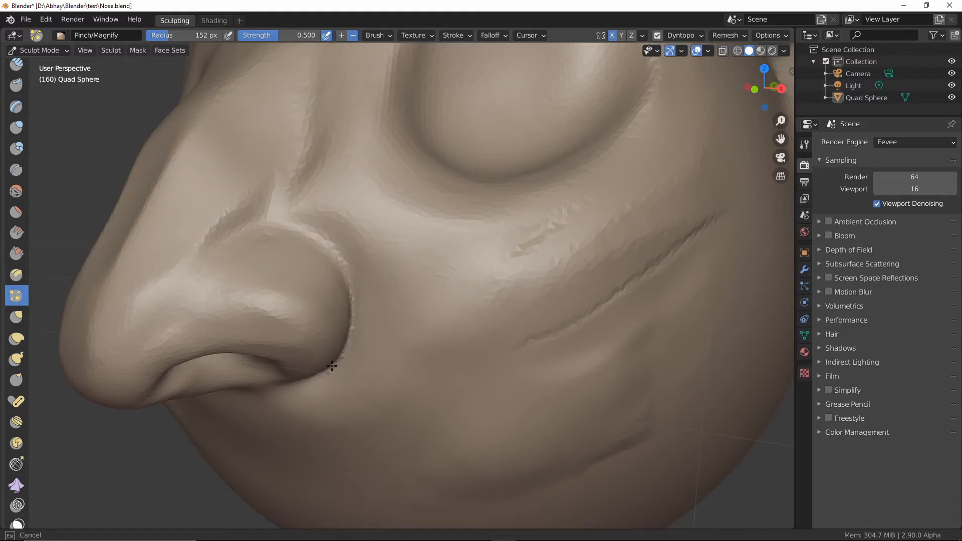
{"action": "left_click_drag", "start_coordinate": [343, 349], "coordinate": [342, 352]}
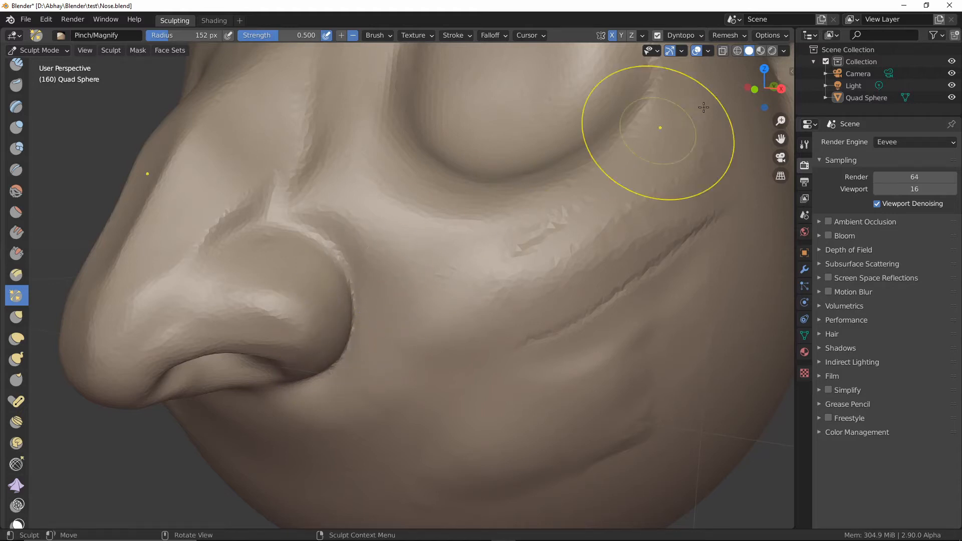
Step: Check the Dyntopo detail settings and pinch the crease behind the nostril further
{"action": "left_click", "coordinate": [687, 35]}
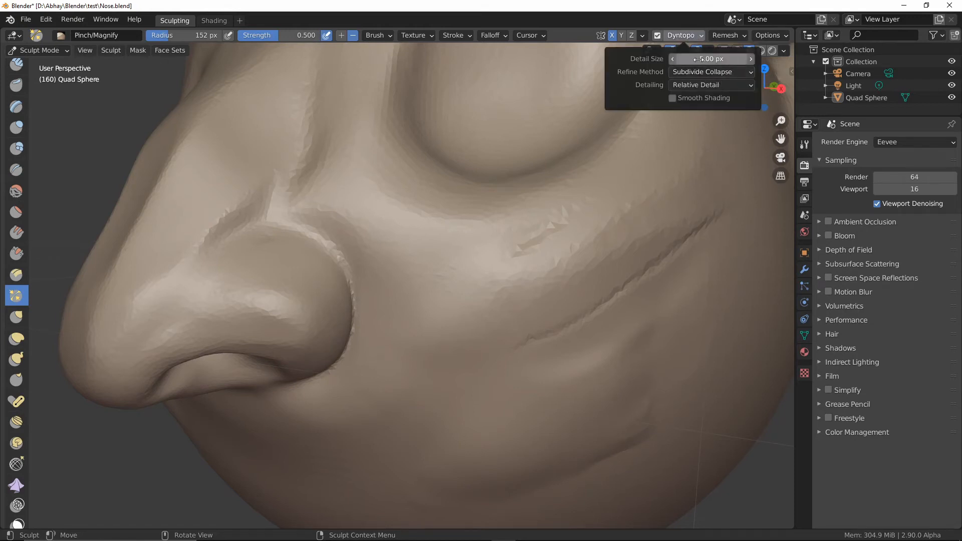
{"action": "mouse_move", "coordinate": [337, 314]}
{"action": "left_mouse_down"}
{"action": "mouse_move", "coordinate": [337, 300]}
{"action": "mouse_move", "coordinate": [349, 344]}
{"action": "left_mouse_up"}
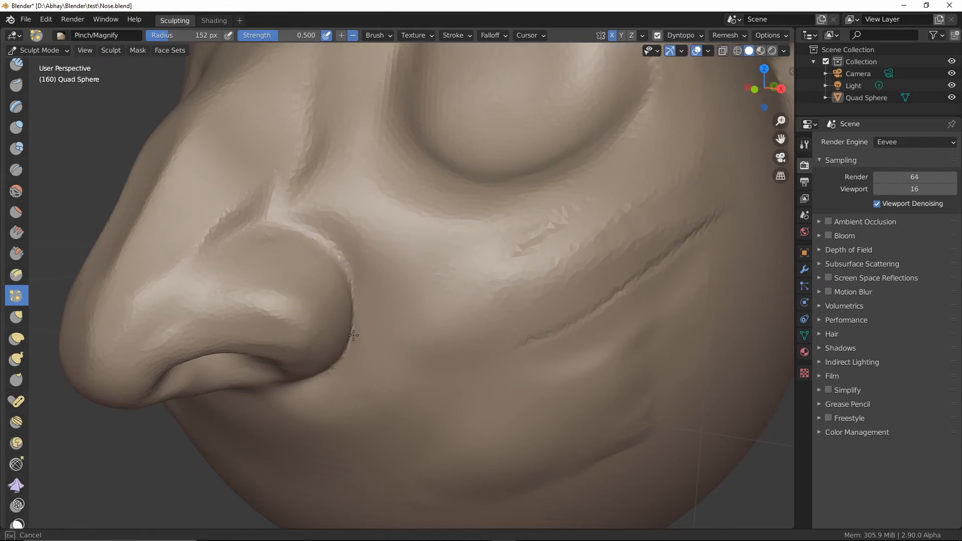
{"action": "left_click_drag", "start_coordinate": [353, 285], "coordinate": [326, 326]}
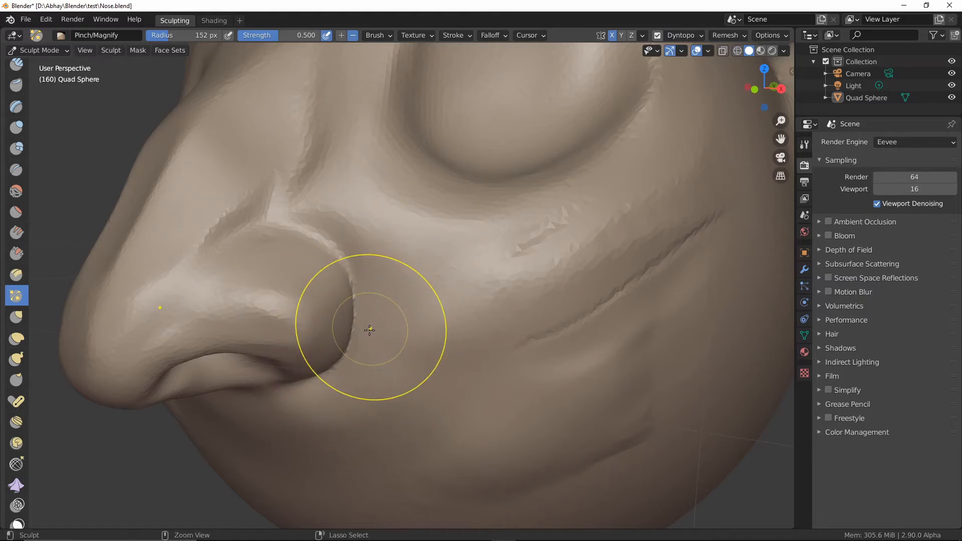
Step: Pinch the edge running along the side of the nose bridge from the tip upward
{"action": "mouse_move", "coordinate": [344, 333]}
{"action": "middle_mouse_down"}
{"action": "mouse_move", "coordinate": [354, 331]}
{"action": "mouse_move", "coordinate": [281, 291]}
{"action": "middle_mouse_up"}
{"action": "left_click_drag", "start_coordinate": [150, 293], "coordinate": [166, 256]}
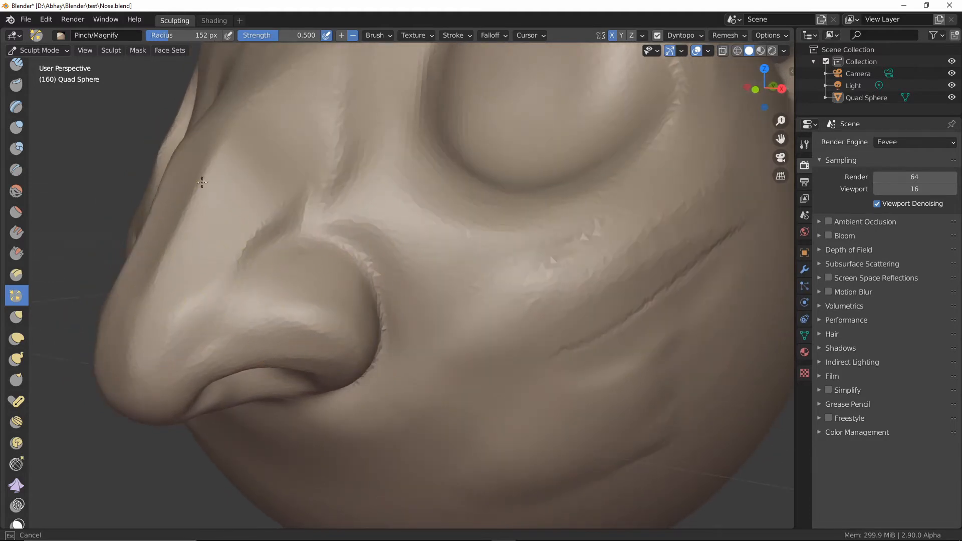
{"action": "mouse_move", "coordinate": [197, 197]}
{"action": "left_mouse_down"}
{"action": "mouse_move", "coordinate": [180, 186]}
{"action": "mouse_move", "coordinate": [188, 217]}
{"action": "mouse_move", "coordinate": [200, 179]}
{"action": "left_mouse_up"}
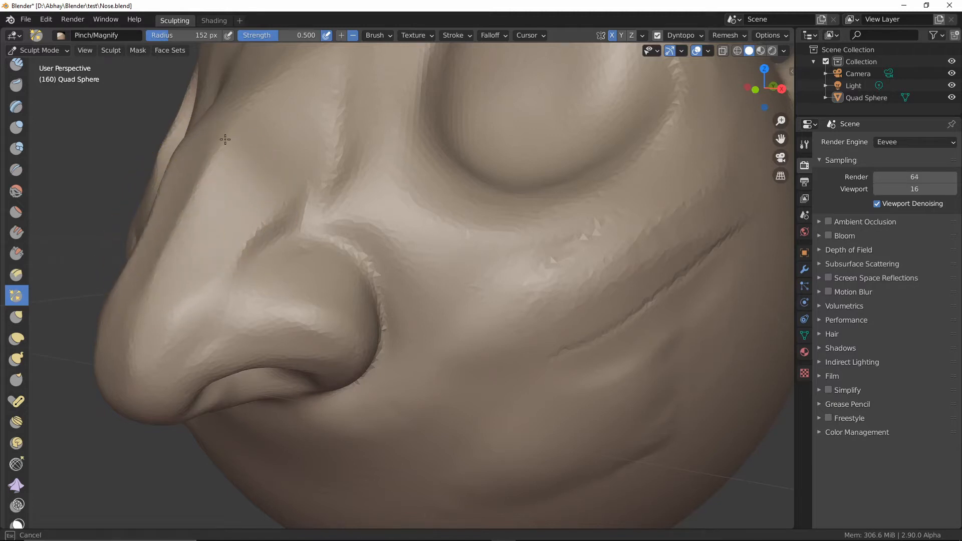
{"action": "left_click_drag", "start_coordinate": [152, 303], "coordinate": [230, 311]}
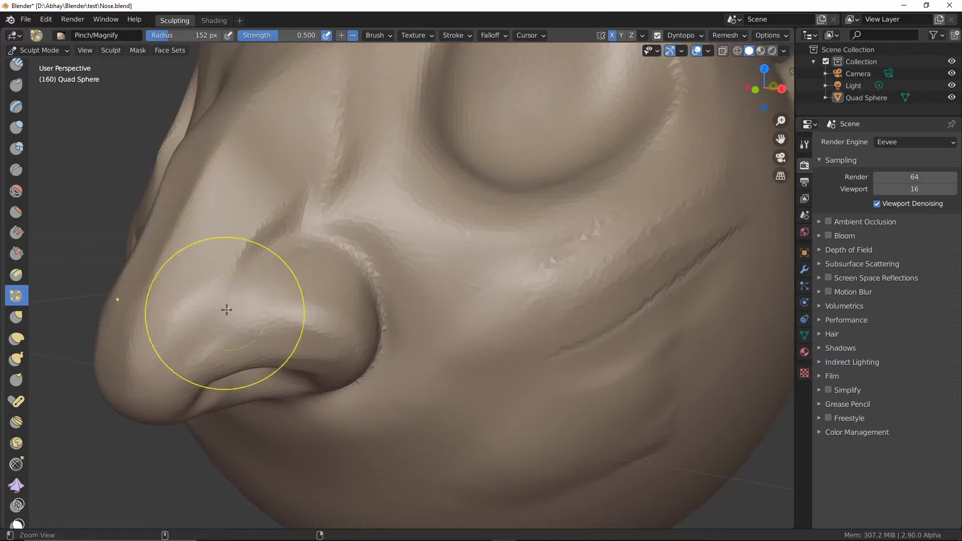
Step: Pinch the outer rim of the eye socket into a sharper edge
{"action": "middle_click_drag", "start_coordinate": [243, 326], "coordinate": [295, 310]}
{"action": "left_click_drag", "start_coordinate": [294, 310], "coordinate": [330, 212]}
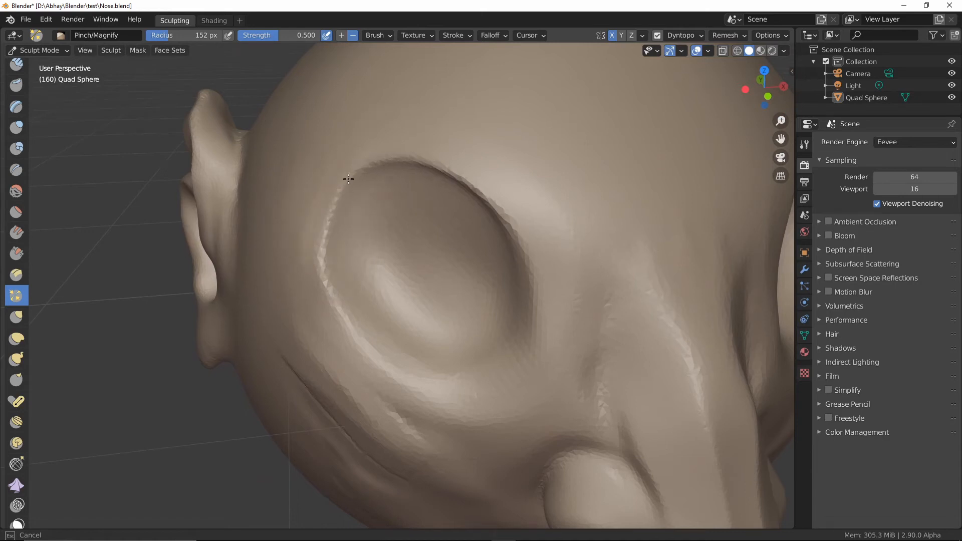
{"action": "left_click_drag", "start_coordinate": [321, 252], "coordinate": [361, 333]}
{"action": "mouse_move", "coordinate": [361, 333]}
{"action": "middle_mouse_down"}
{"action": "mouse_move", "coordinate": [382, 333]}
{"action": "mouse_move", "coordinate": [342, 327]}
{"action": "mouse_move", "coordinate": [382, 302]}
{"action": "mouse_move", "coordinate": [404, 266]}
{"action": "middle_mouse_up"}
{"action": "scroll", "coordinate": [404, 266], "scroll_direction": "up", "scroll_amount": 3}
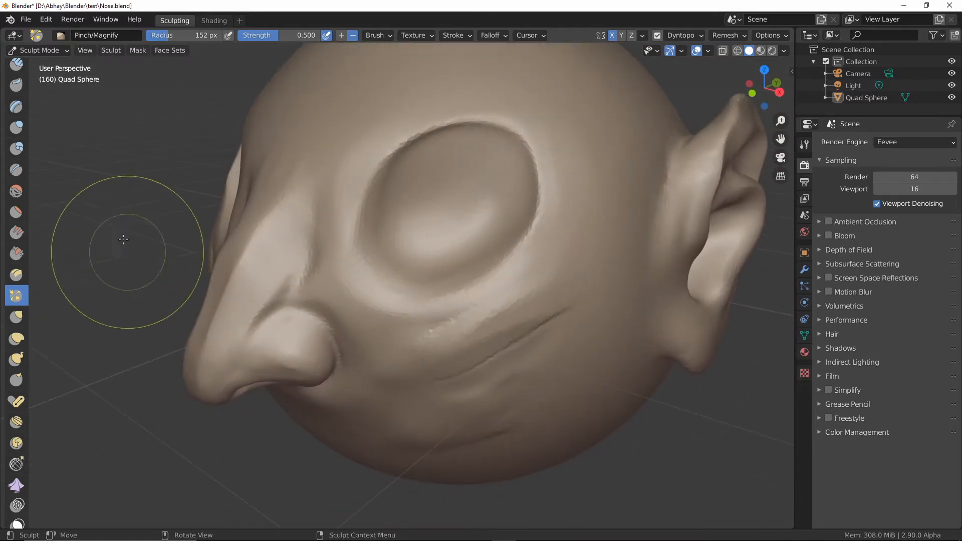
Step: Pull the brow and upper forehead forward and up with the Grab brush at radius 320 px and strength 0.400
{"action": "left_click", "coordinate": [18, 321]}
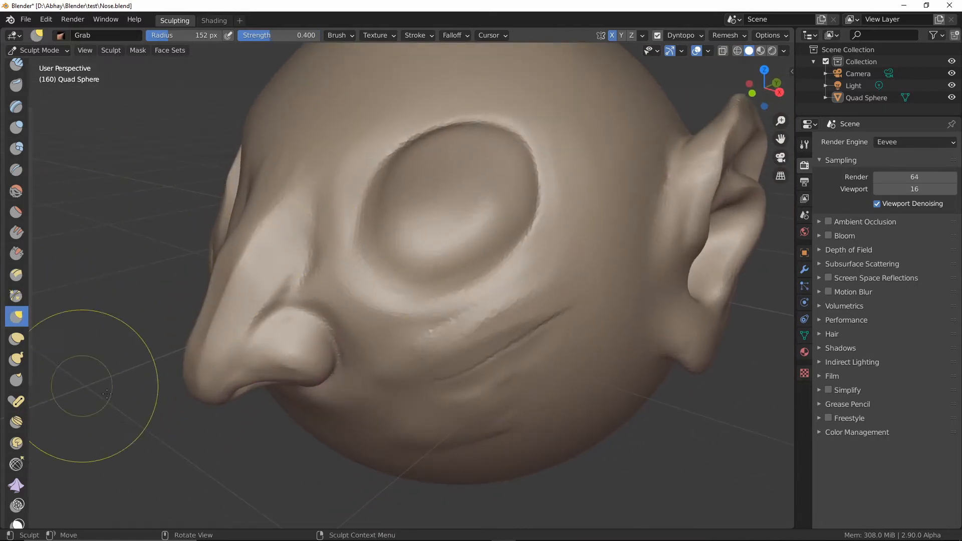
{"action": "key", "text": "f"}
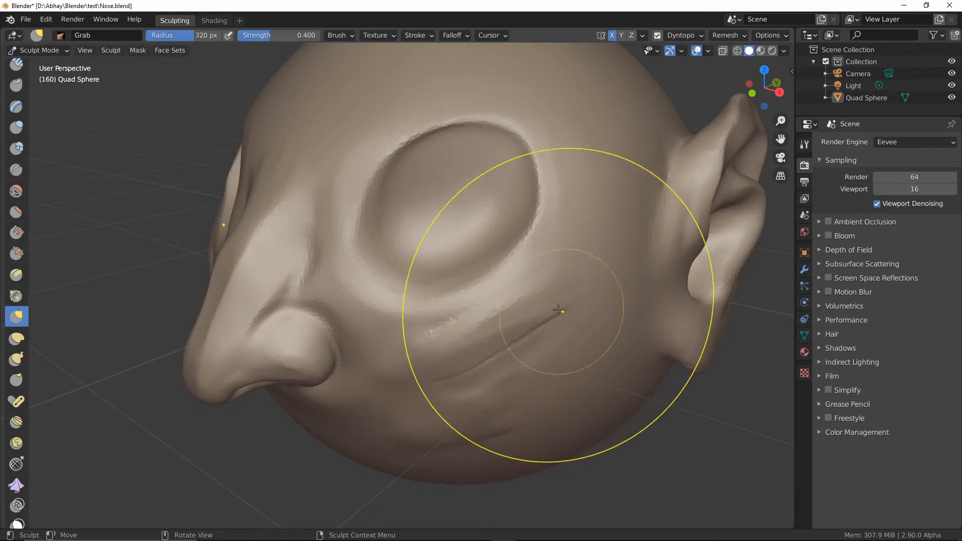
{"action": "left_click", "coordinate": [534, 301]}
{"action": "scroll", "coordinate": [473, 311], "scroll_direction": "down", "scroll_amount": 3}
{"action": "mouse_move", "coordinate": [497, 250]}
{"action": "middle_mouse_down"}
{"action": "mouse_move", "coordinate": [455, 215]}
{"action": "mouse_move", "coordinate": [316, 195]}
{"action": "mouse_move", "coordinate": [281, 202]}
{"action": "middle_mouse_up"}
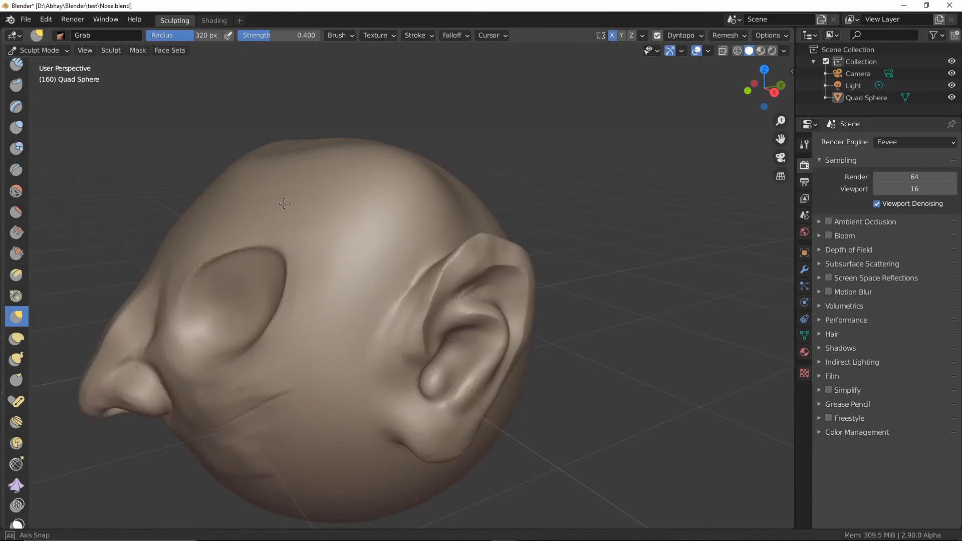
{"action": "mouse_move", "coordinate": [216, 183]}
{"action": "left_mouse_down"}
{"action": "mouse_move", "coordinate": [155, 248]}
{"action": "mouse_move", "coordinate": [168, 157]}
{"action": "left_mouse_up"}
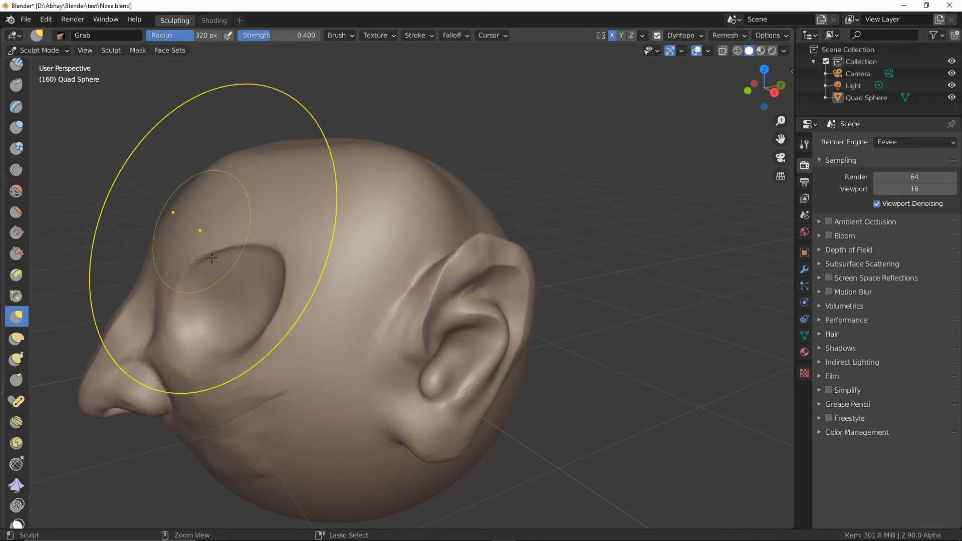
{"action": "left_click_drag", "start_coordinate": [242, 156], "coordinate": [193, 141]}
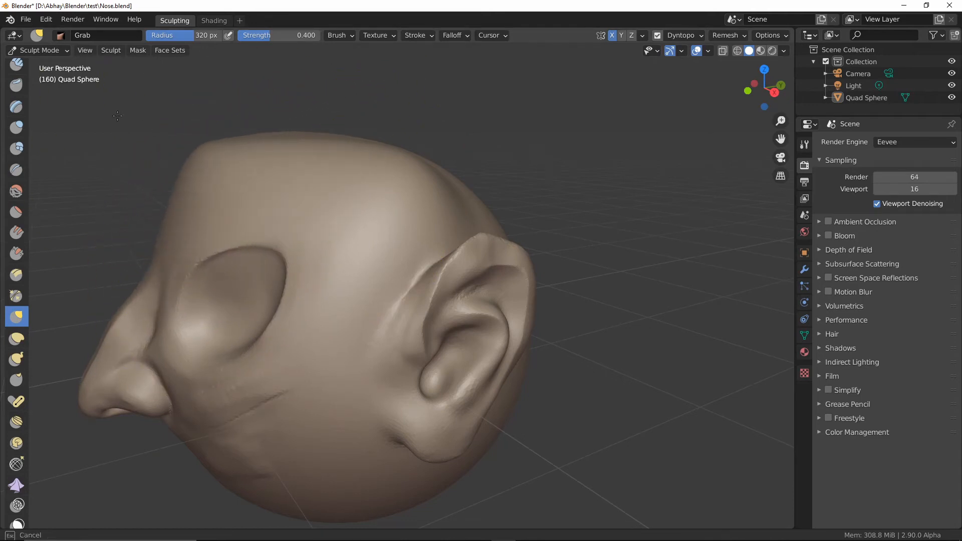
Step: Reshape the jaw into a narrower, elongated chin with the Grab brush, reducing the radius to 181 px for the final strokes
{"action": "mouse_move", "coordinate": [275, 222]}
{"action": "middle_mouse_down"}
{"action": "mouse_move", "coordinate": [313, 221]}
{"action": "mouse_move", "coordinate": [539, 290]}
{"action": "middle_mouse_up"}
{"action": "mouse_move", "coordinate": [476, 350]}
{"action": "middle_mouse_down"}
{"action": "mouse_move", "coordinate": [496, 345]}
{"action": "mouse_move", "coordinate": [481, 315]}
{"action": "mouse_move", "coordinate": [440, 334]}
{"action": "mouse_move", "coordinate": [335, 333]}
{"action": "middle_mouse_up"}
{"action": "left_click_drag", "start_coordinate": [356, 339], "coordinate": [275, 394]}
{"action": "middle_click_drag", "start_coordinate": [343, 358], "coordinate": [498, 318]}
{"action": "left_click_drag", "start_coordinate": [500, 317], "coordinate": [473, 324]}
{"action": "key", "text": "f"}
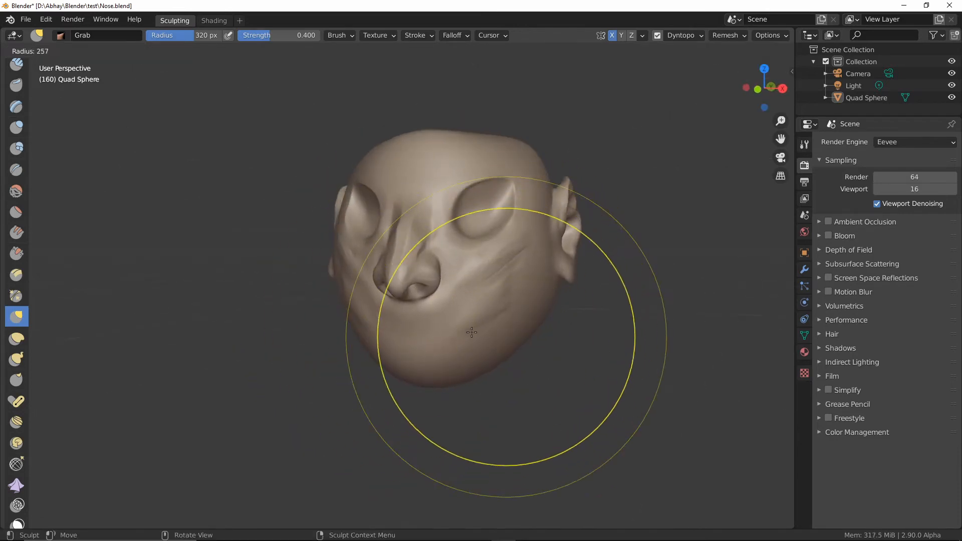
{"action": "left_click", "coordinate": [481, 345]}
{"action": "middle_click_drag", "start_coordinate": [481, 345], "coordinate": [496, 353]}
{"action": "left_click_drag", "start_coordinate": [496, 353], "coordinate": [498, 351]}
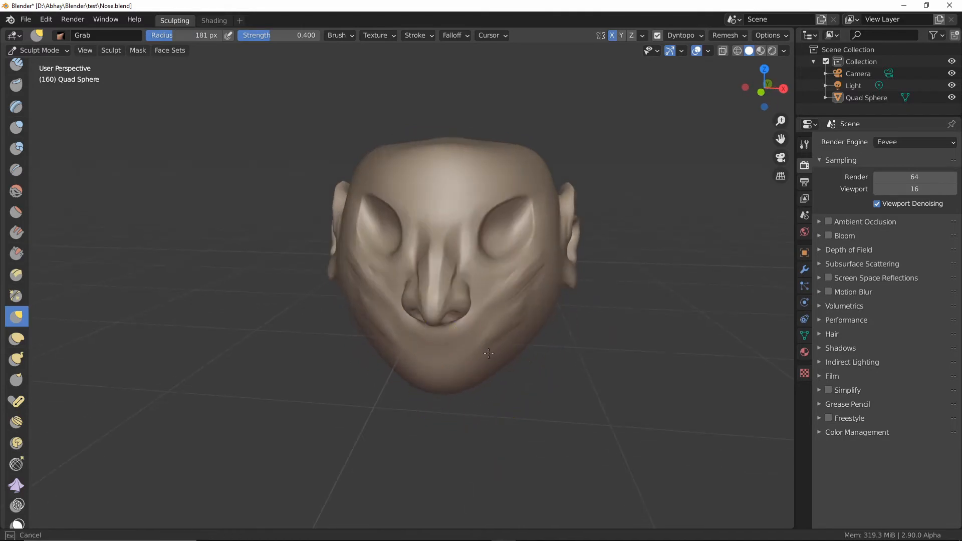
Step: Try pulling the upper side of the head with the Grab brush and undo the stroke
{"action": "mouse_move", "coordinate": [532, 354]}
{"action": "middle_mouse_down"}
{"action": "mouse_move", "coordinate": [382, 315]}
{"action": "mouse_move", "coordinate": [336, 279]}
{"action": "middle_mouse_up"}
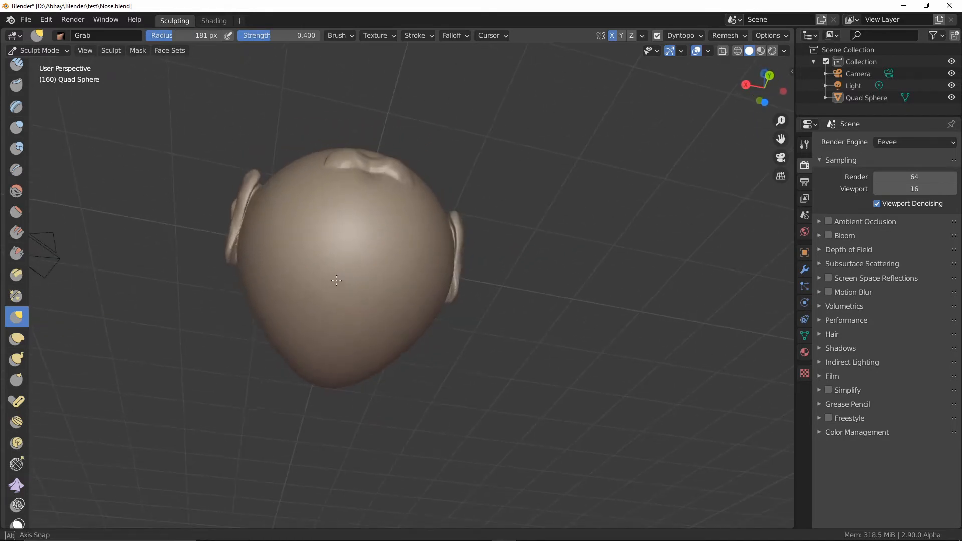
{"action": "mouse_move", "coordinate": [260, 350]}
{"action": "middle_mouse_down"}
{"action": "mouse_move", "coordinate": [354, 335]}
{"action": "mouse_move", "coordinate": [459, 351]}
{"action": "mouse_move", "coordinate": [519, 387]}
{"action": "middle_mouse_up"}
{"action": "mouse_move", "coordinate": [498, 350]}
{"action": "middle_mouse_down", "text": "ctrl"}
{"action": "mouse_move", "coordinate": [466, 298]}
{"action": "mouse_move", "coordinate": [440, 296]}
{"action": "mouse_move", "coordinate": [464, 339]}
{"action": "mouse_move", "coordinate": [412, 350]}
{"action": "middle_mouse_up", "text": "ctrl"}
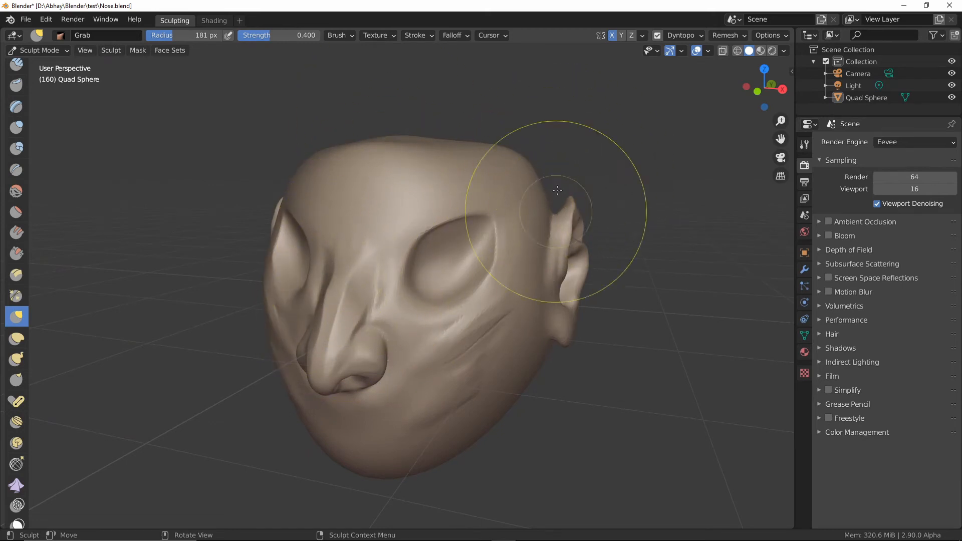
{"action": "left_click_drag", "start_coordinate": [551, 159], "coordinate": [552, 152]}
{"action": "key", "text": "ctrl+z"}
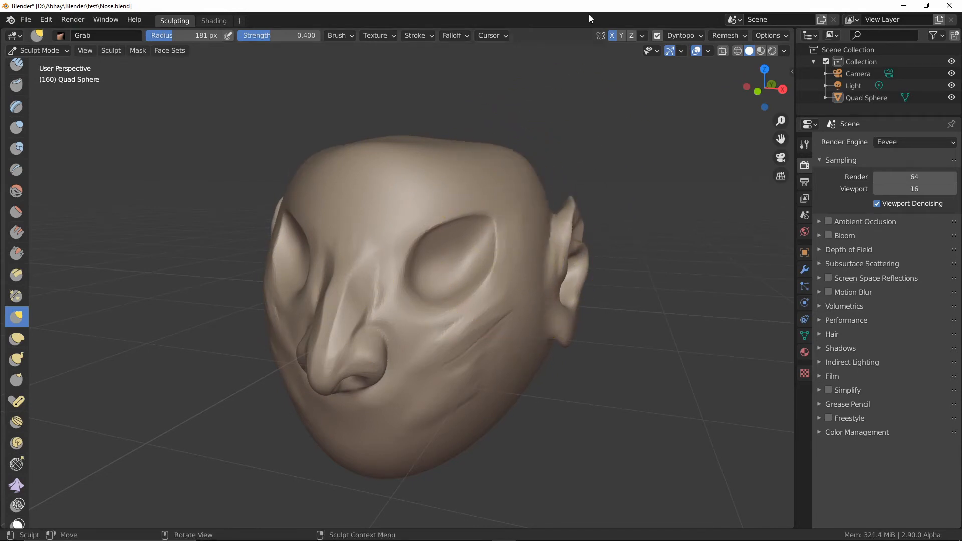
Step: Try pulling the temple outward with the Elastic Deform brush at radius 181 px and strength 0.500
{"action": "left_click", "coordinate": [18, 340]}
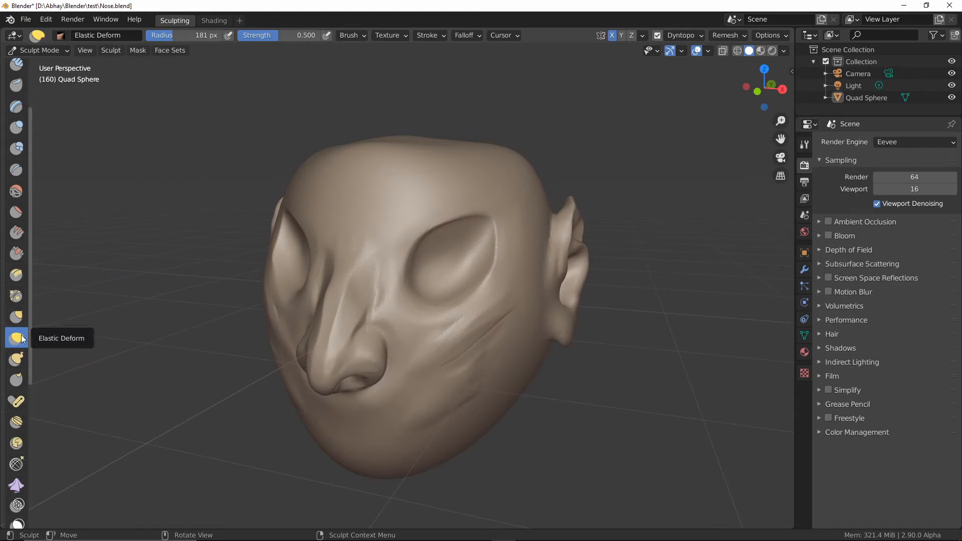
{"action": "left_click_drag", "start_coordinate": [514, 180], "coordinate": [558, 182]}
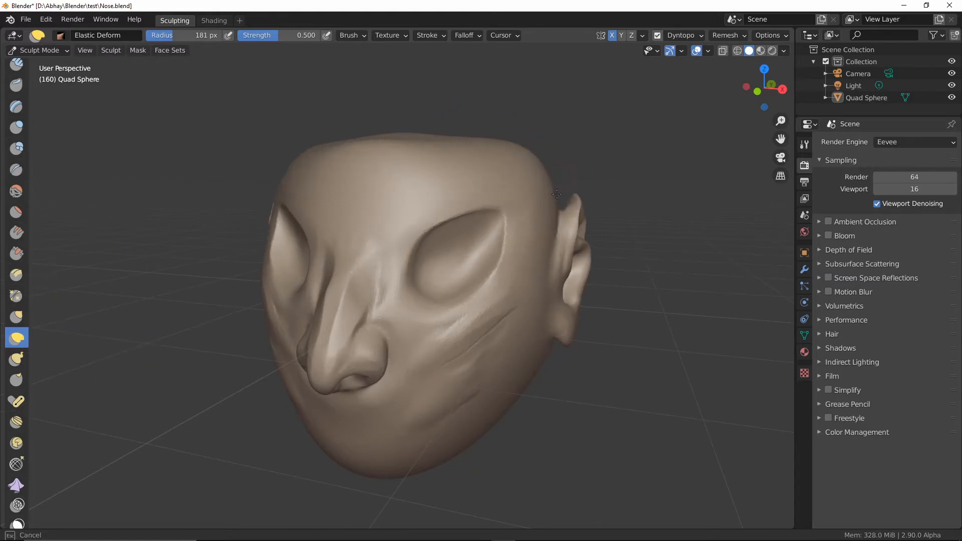
{"action": "left_click_drag", "start_coordinate": [534, 239], "coordinate": [526, 236]}
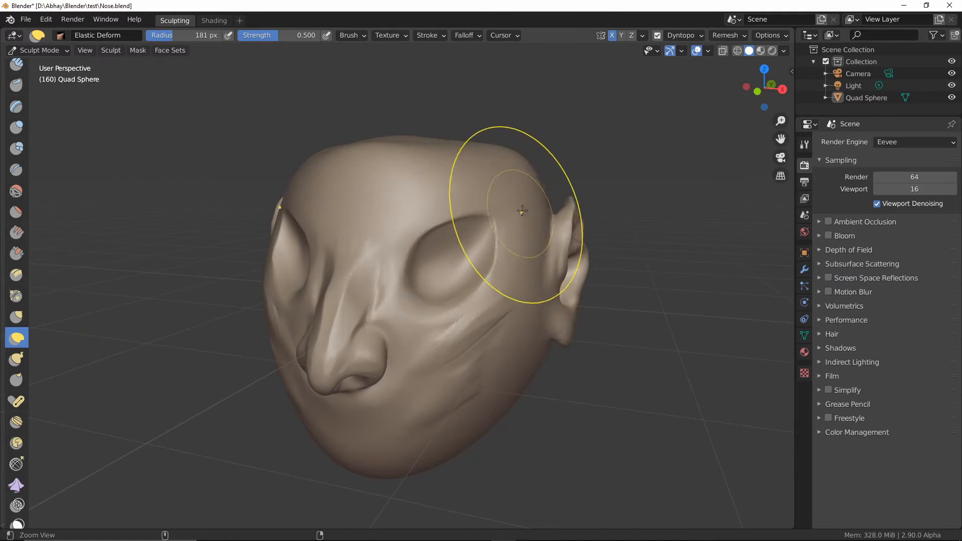
Step: Turn off Dyntopo, try stretching the temple outward with Elastic Deform, and undo the stroke
{"action": "scroll", "coordinate": [560, 172], "scroll_direction": "up", "scroll_amount": 3}
{"action": "middle_click_drag", "start_coordinate": [560, 173], "coordinate": [564, 160], "text": "ctrl"}
{"action": "mouse_move", "coordinate": [608, 104]}
{"action": "middle_mouse_down", "text": "shift"}
{"action": "mouse_move", "coordinate": [552, 178]}
{"action": "mouse_move", "coordinate": [586, 131]}
{"action": "middle_mouse_up", "text": "shift"}
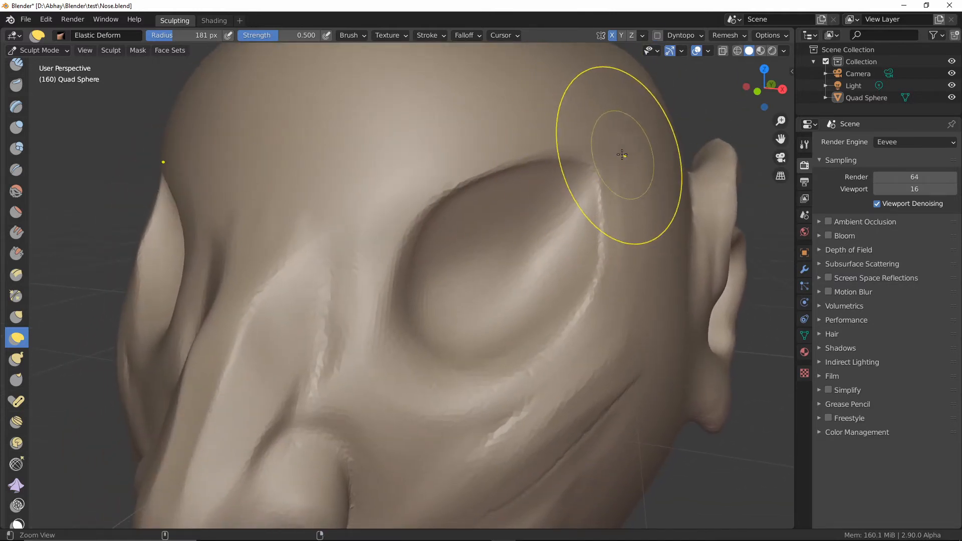
{"action": "scroll", "coordinate": [524, 182], "scroll_direction": "down", "scroll_amount": 5}
{"action": "mouse_move", "coordinate": [533, 169]}
{"action": "left_mouse_down"}
{"action": "mouse_move", "coordinate": [575, 163]}
{"action": "mouse_move", "coordinate": [648, 187]}
{"action": "mouse_move", "coordinate": [590, 159]}
{"action": "left_mouse_up"}
{"action": "key", "text": "ctrl+z"}
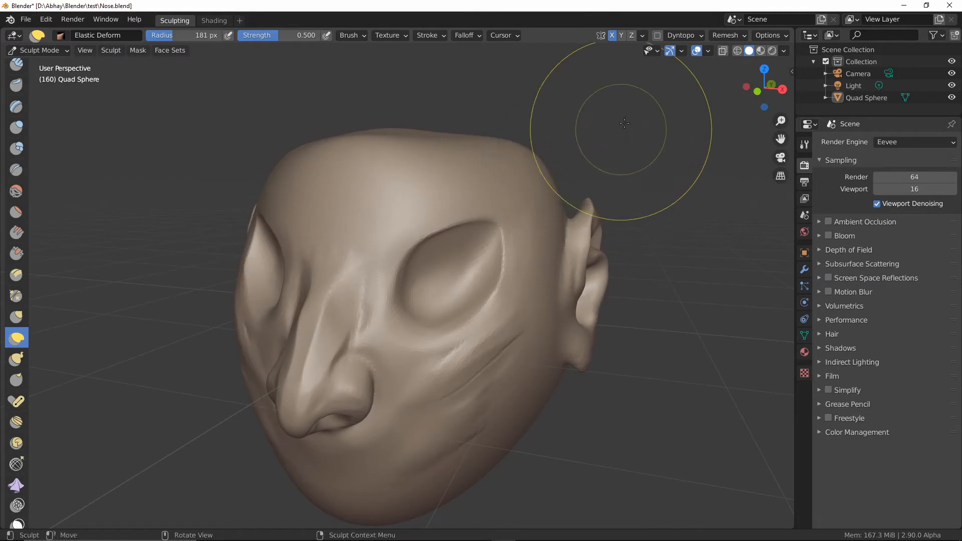
Step: Try pulling the upper corner of the head upward with the Grab brush at strength 0.400, and undo it
{"action": "left_click", "coordinate": [16, 317]}
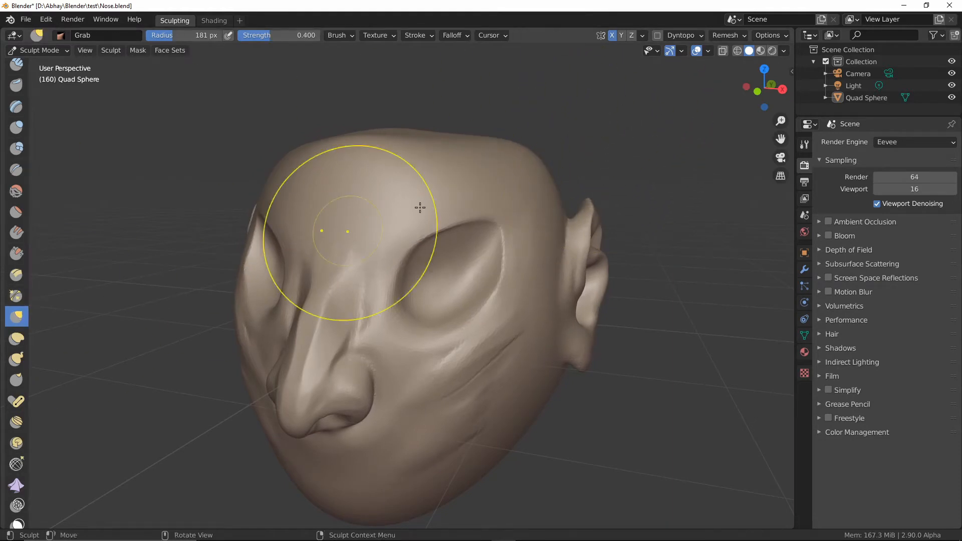
{"action": "mouse_move", "coordinate": [536, 170]}
{"action": "left_mouse_down"}
{"action": "mouse_move", "coordinate": [641, 217]}
{"action": "mouse_move", "coordinate": [566, 171]}
{"action": "mouse_move", "coordinate": [491, 97]}
{"action": "mouse_move", "coordinate": [549, 97]}
{"action": "left_mouse_up"}
{"action": "key", "text": "ctrl+z"}
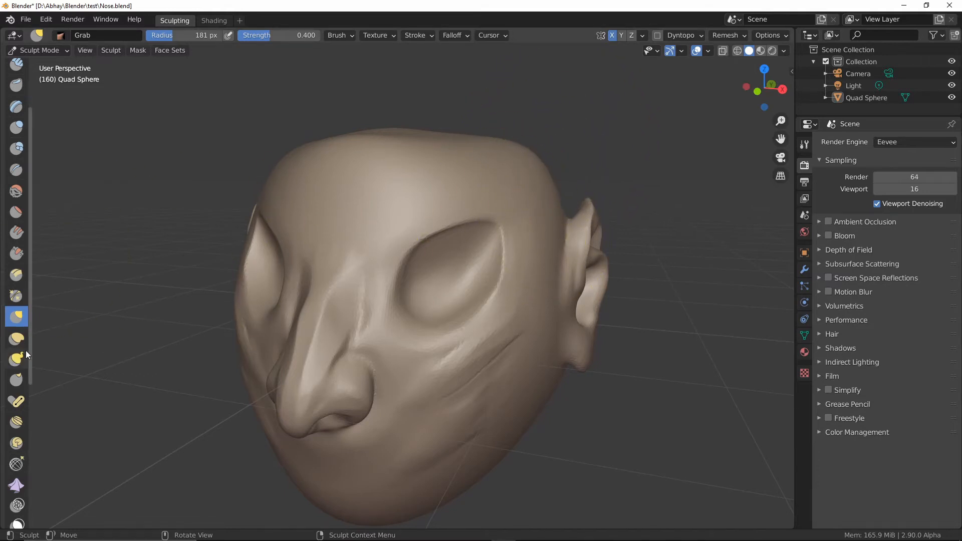
Step: Try short Elastic Deform strokes on the same upper corner of the head for comparison, undoing the deformation
{"action": "left_click", "coordinate": [17, 338]}
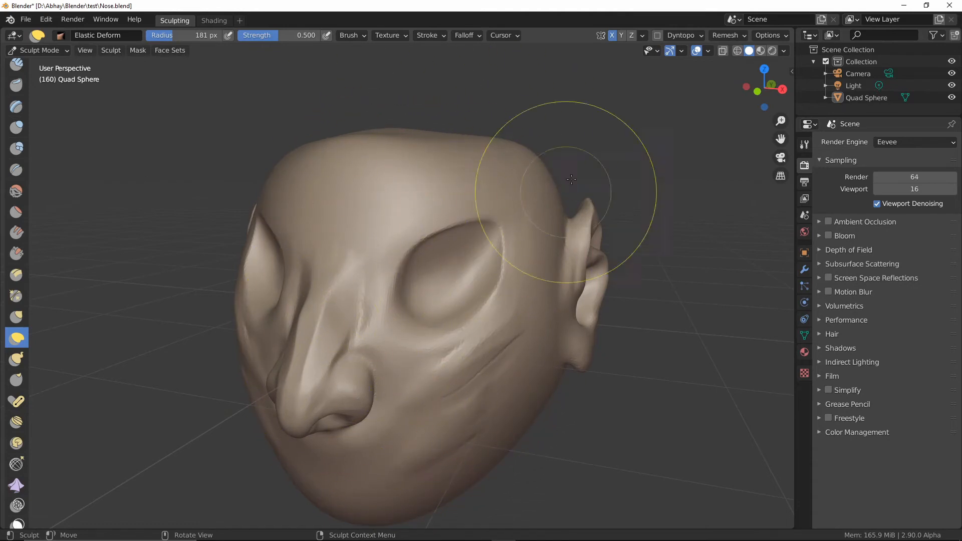
{"action": "mouse_move", "coordinate": [521, 167]}
{"action": "left_mouse_down"}
{"action": "mouse_move", "coordinate": [519, 140]}
{"action": "mouse_move", "coordinate": [532, 161]}
{"action": "left_mouse_up"}
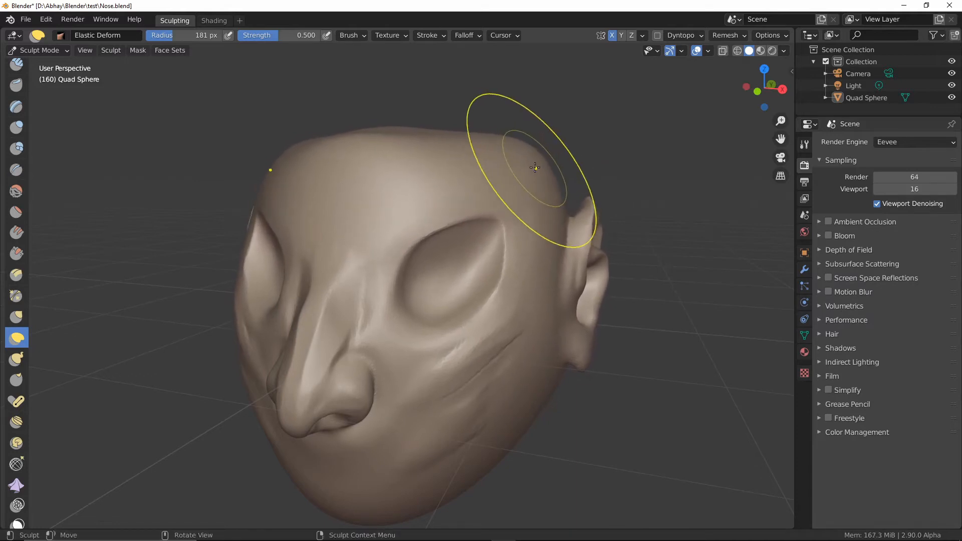
{"action": "key", "text": "ctrl+z"}
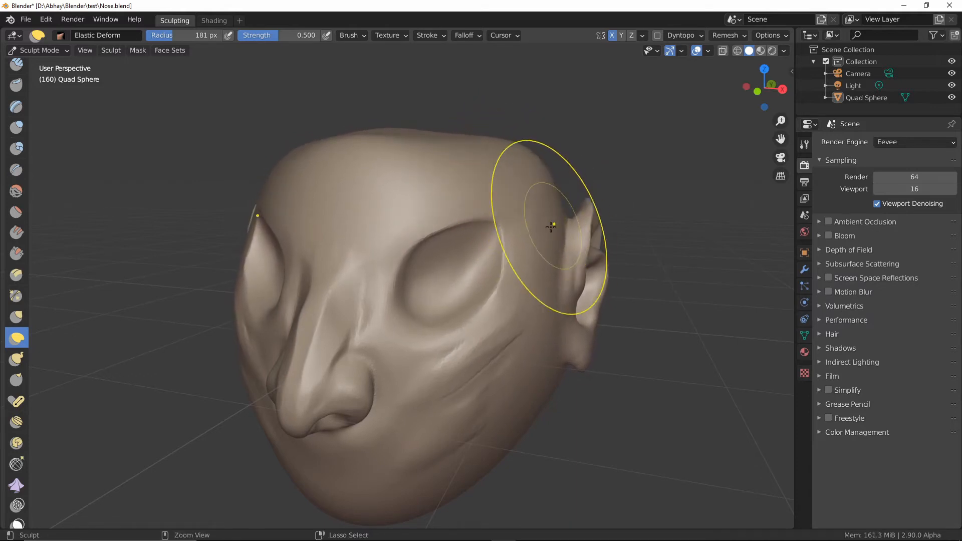
{"action": "mouse_move", "coordinate": [536, 167]}
{"action": "left_mouse_down"}
{"action": "mouse_move", "coordinate": [566, 176]}
{"action": "mouse_move", "coordinate": [483, 183]}
{"action": "mouse_move", "coordinate": [551, 174]}
{"action": "mouse_move", "coordinate": [517, 167]}
{"action": "mouse_move", "coordinate": [545, 172]}
{"action": "left_mouse_up"}
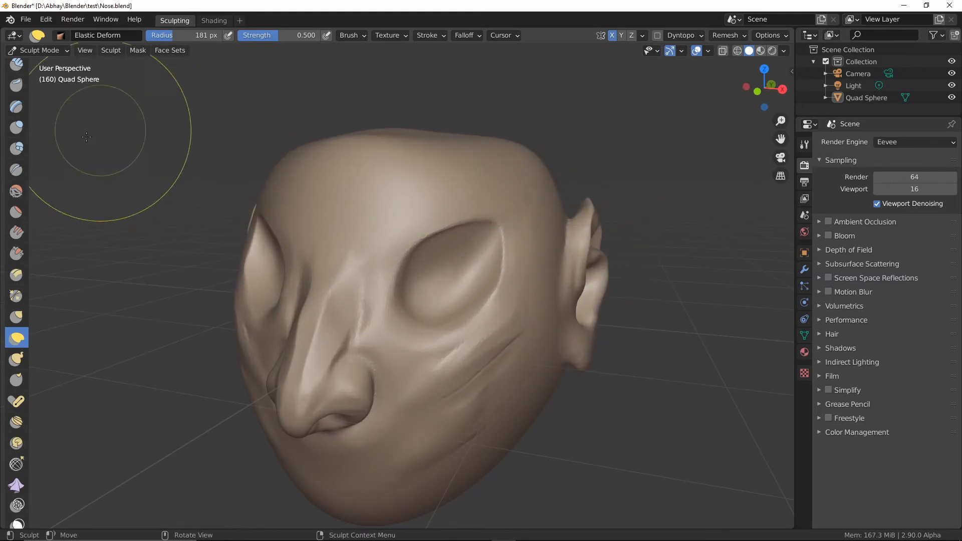
Step: With the Snake Hook brush active, display the wireframe over the head and turn Dyntopo back on
{"action": "left_click", "coordinate": [19, 361]}
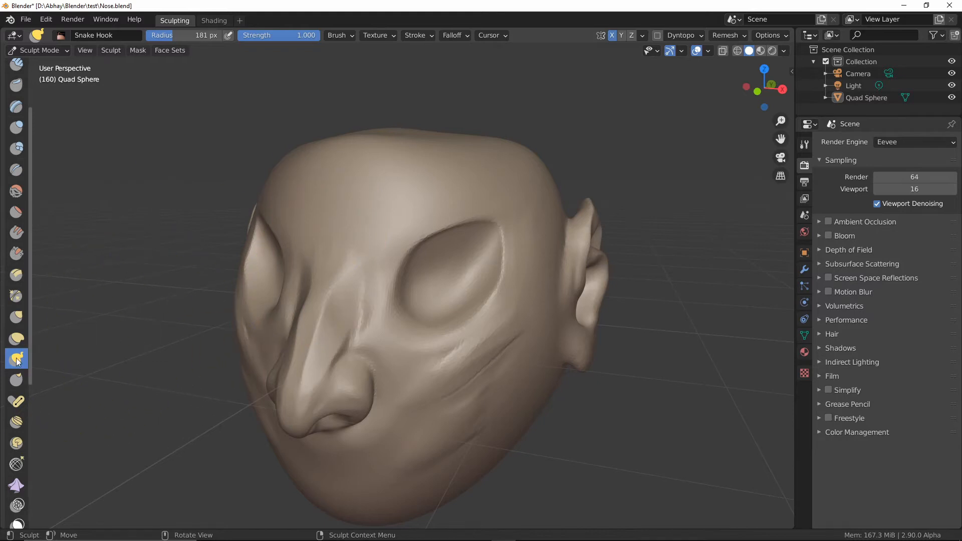
{"action": "mouse_move", "coordinate": [472, 301]}
{"action": "middle_mouse_down"}
{"action": "mouse_move", "coordinate": [434, 292]}
{"action": "mouse_move", "coordinate": [316, 307]}
{"action": "middle_mouse_up"}
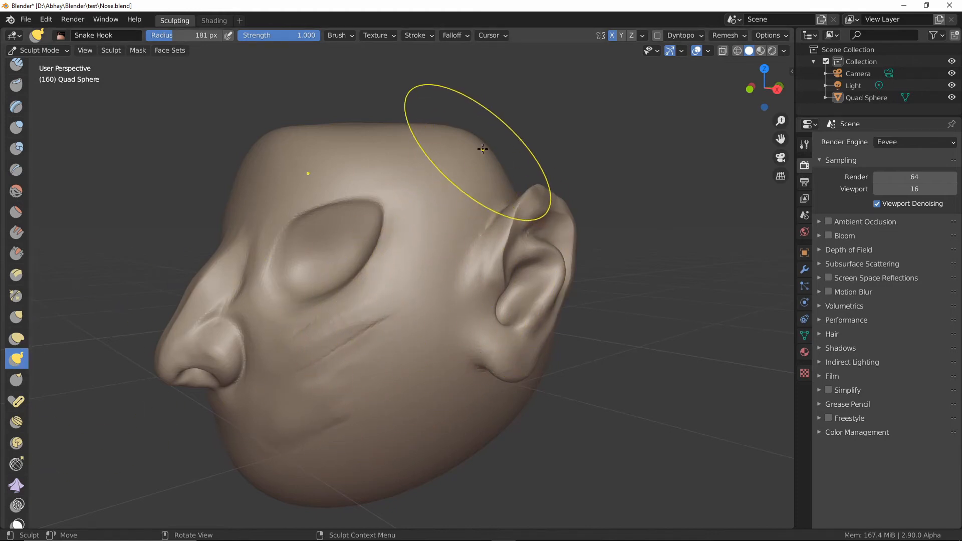
{"action": "middle_click_drag", "start_coordinate": [490, 165], "coordinate": [479, 215]}
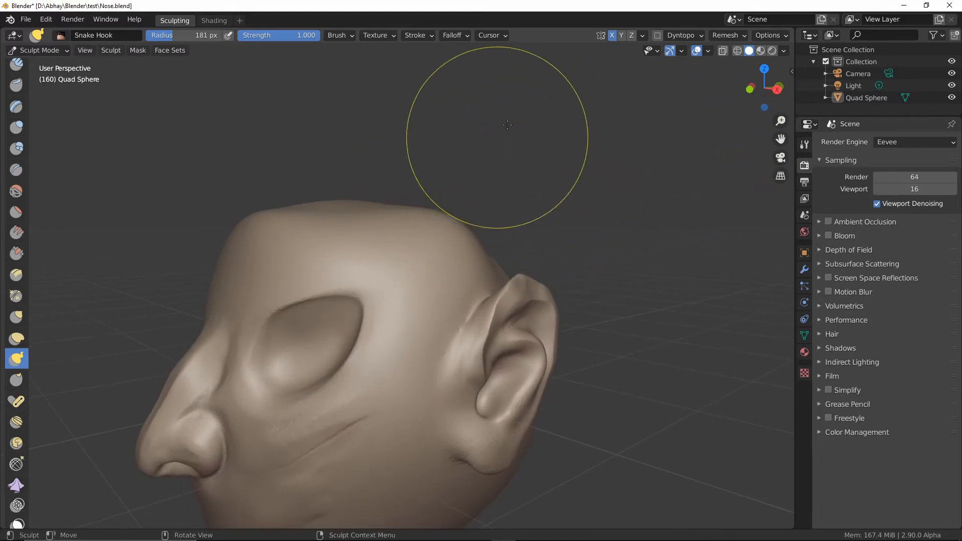
{"action": "key", "text": "q"}
{"action": "left_click", "coordinate": [344, 299]}
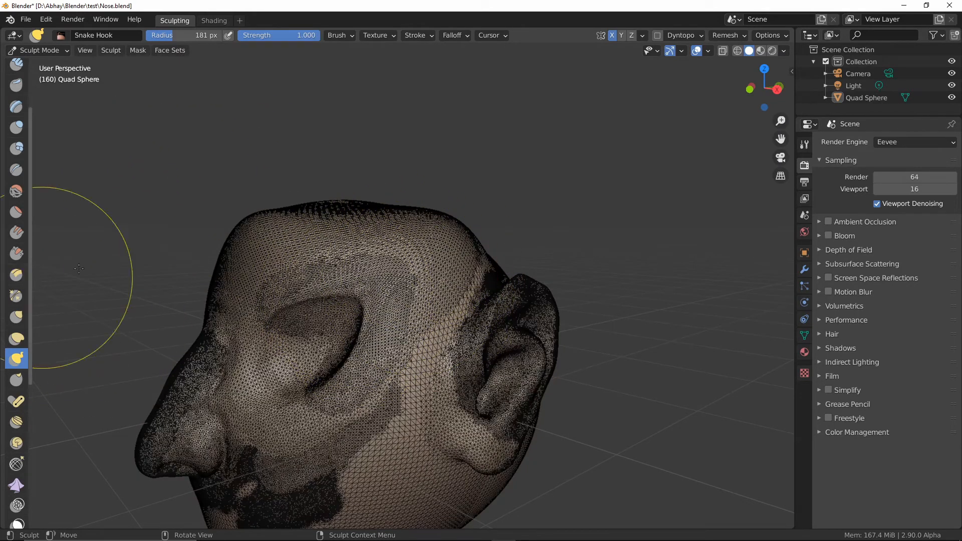
{"action": "left_click", "coordinate": [687, 36]}
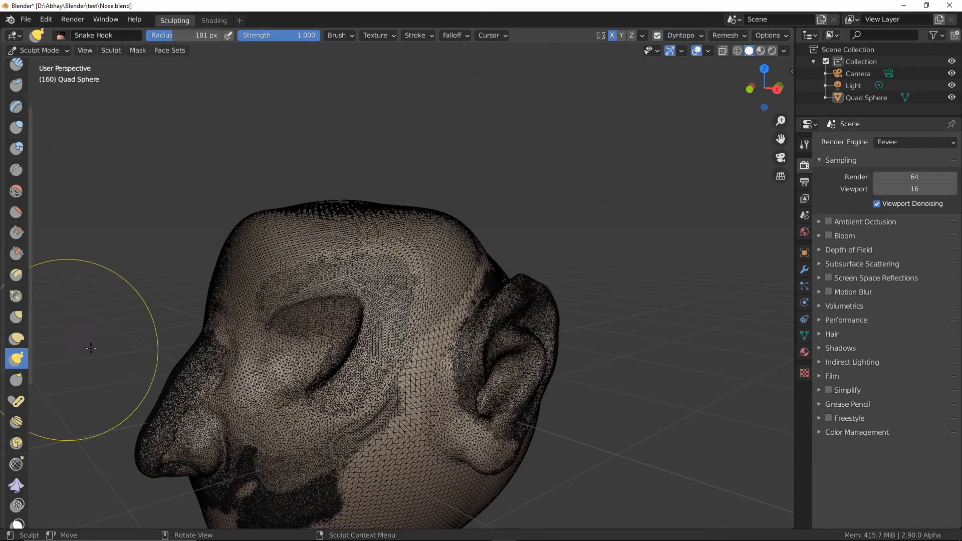
Step: Try pulling a pointed horn out of the upper back of the head with the Grab brush, and undo it
{"action": "left_click", "coordinate": [17, 317]}
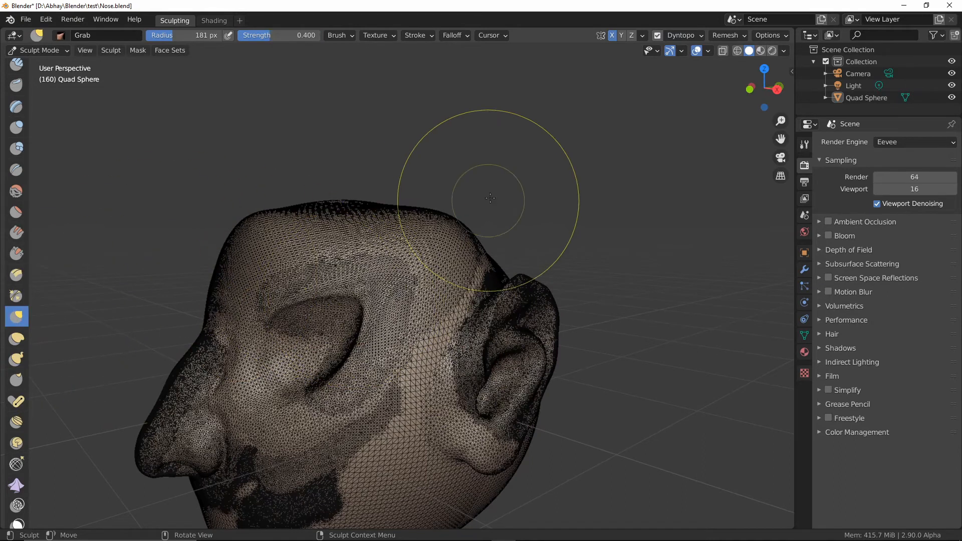
{"action": "mouse_move", "coordinate": [464, 228]}
{"action": "left_mouse_down"}
{"action": "mouse_move", "coordinate": [513, 161]}
{"action": "mouse_move", "coordinate": [601, 136]}
{"action": "left_mouse_up"}
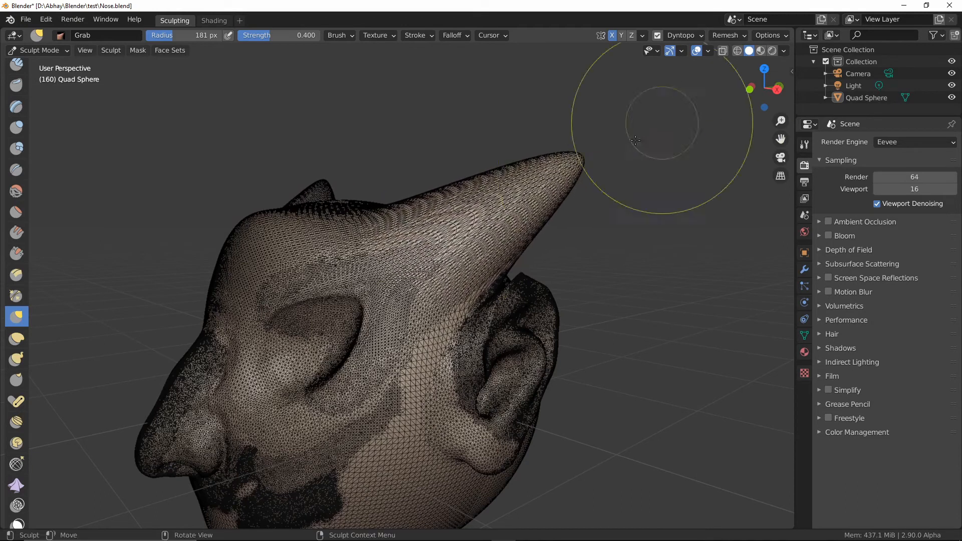
{"action": "key", "text": "ctrl+z"}
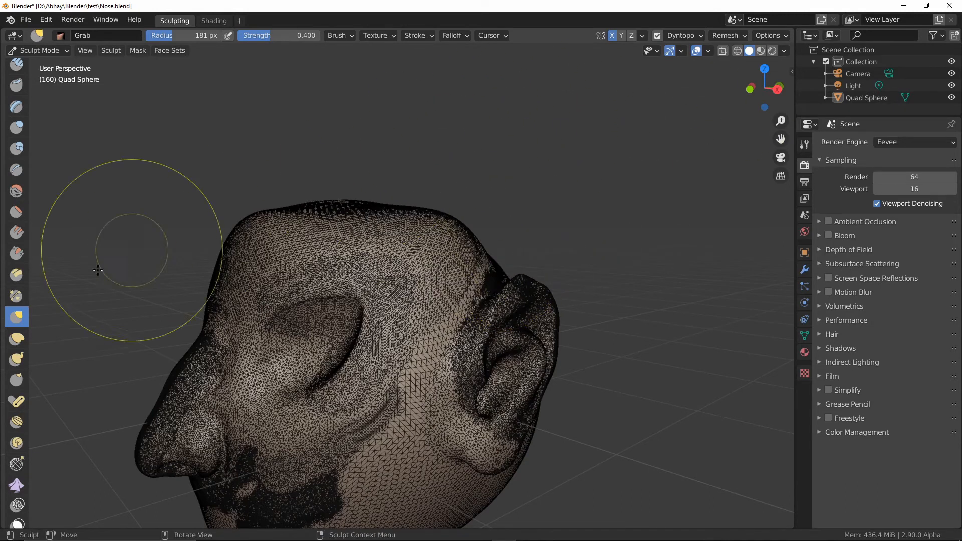
Step: Pull a long horn from the upper side of the head with Snake Hook at strength 1.000, curving it down behind the ear
{"action": "left_click", "coordinate": [22, 361]}
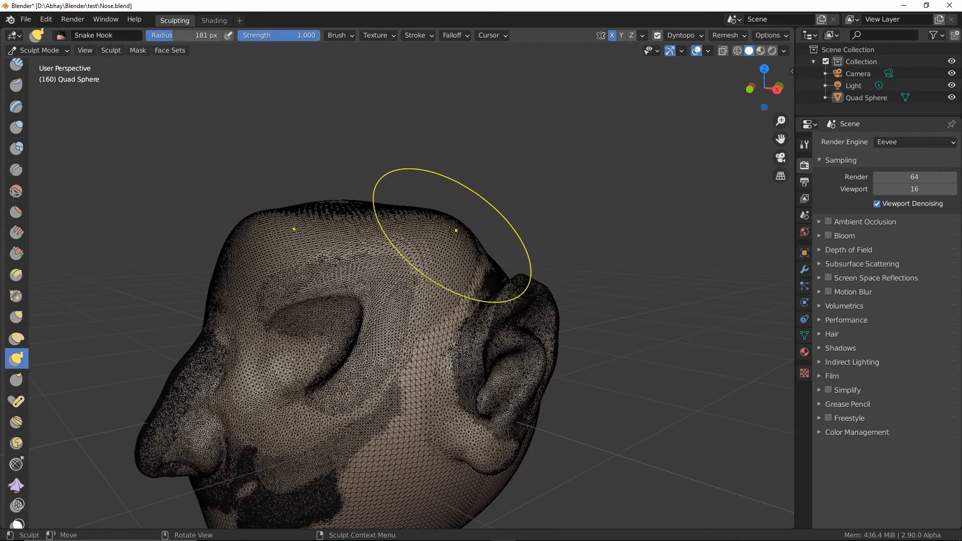
{"action": "mouse_move", "coordinate": [452, 232]}
{"action": "left_mouse_down"}
{"action": "mouse_move", "coordinate": [539, 156]}
{"action": "mouse_move", "coordinate": [614, 132]}
{"action": "mouse_move", "coordinate": [702, 151]}
{"action": "mouse_move", "coordinate": [742, 211]}
{"action": "mouse_move", "coordinate": [744, 314]}
{"action": "mouse_move", "coordinate": [706, 402]}
{"action": "left_mouse_up"}
{"action": "left_click_drag", "start_coordinate": [623, 470], "coordinate": [569, 504]}
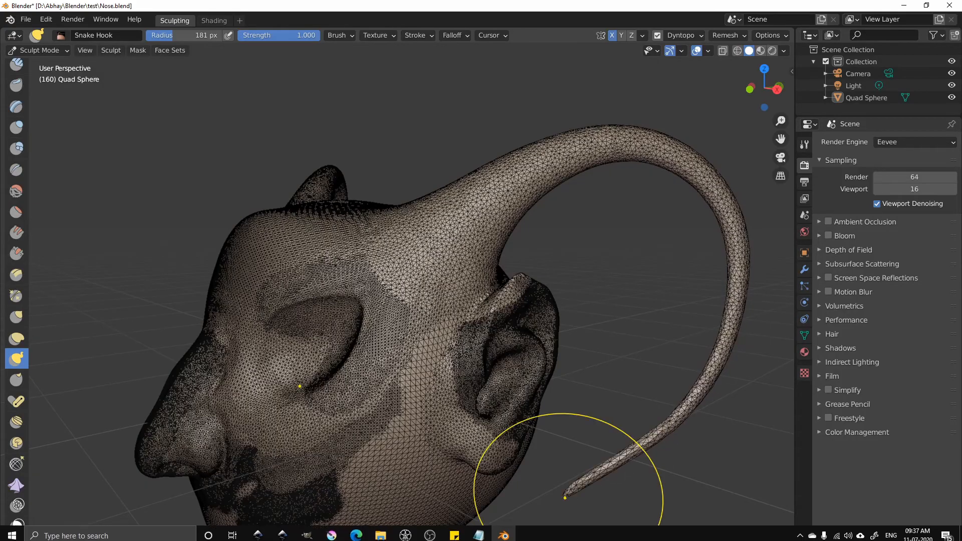
Step: Adjust the thin end of the curved horn with the Grab brush at strength 0.400
{"action": "mouse_move", "coordinate": [644, 204]}
{"action": "middle_mouse_down"}
{"action": "mouse_move", "coordinate": [540, 270]}
{"action": "mouse_move", "coordinate": [593, 297]}
{"action": "mouse_move", "coordinate": [580, 215]}
{"action": "middle_mouse_up"}
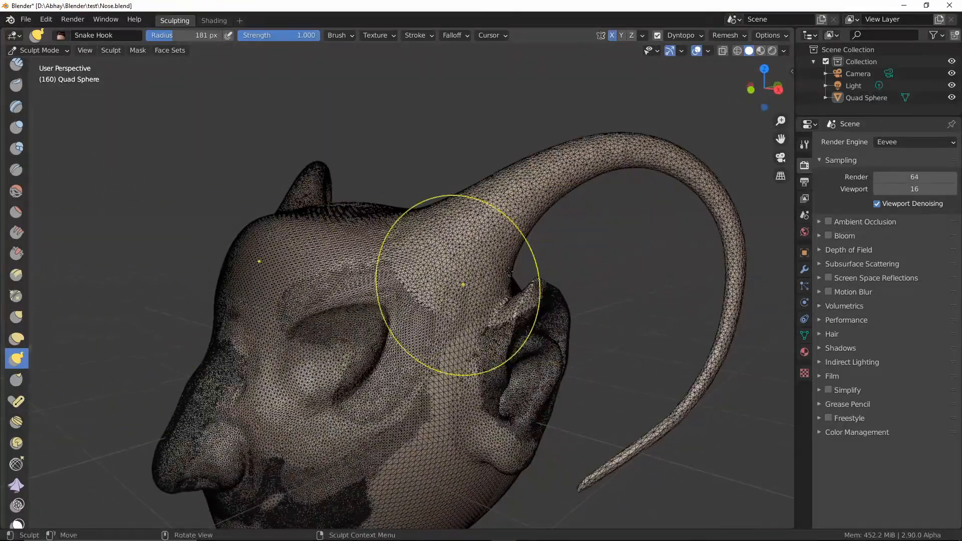
{"action": "middle_click_drag", "start_coordinate": [507, 279], "coordinate": [485, 330]}
{"action": "mouse_move", "coordinate": [469, 385]}
{"action": "middle_mouse_down", "text": "shift"}
{"action": "mouse_move", "coordinate": [452, 357]}
{"action": "mouse_move", "coordinate": [391, 349]}
{"action": "middle_mouse_up", "text": "shift"}
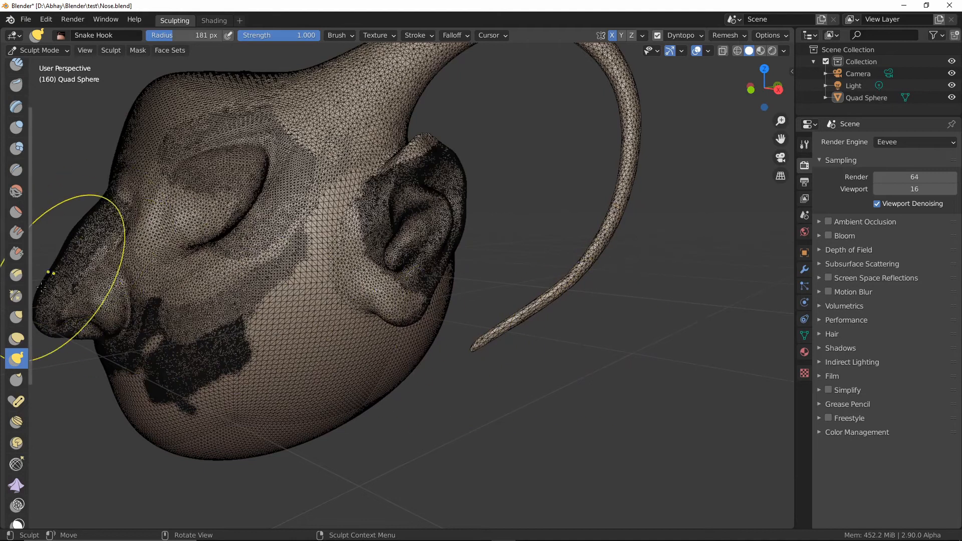
{"action": "left_click", "coordinate": [17, 320]}
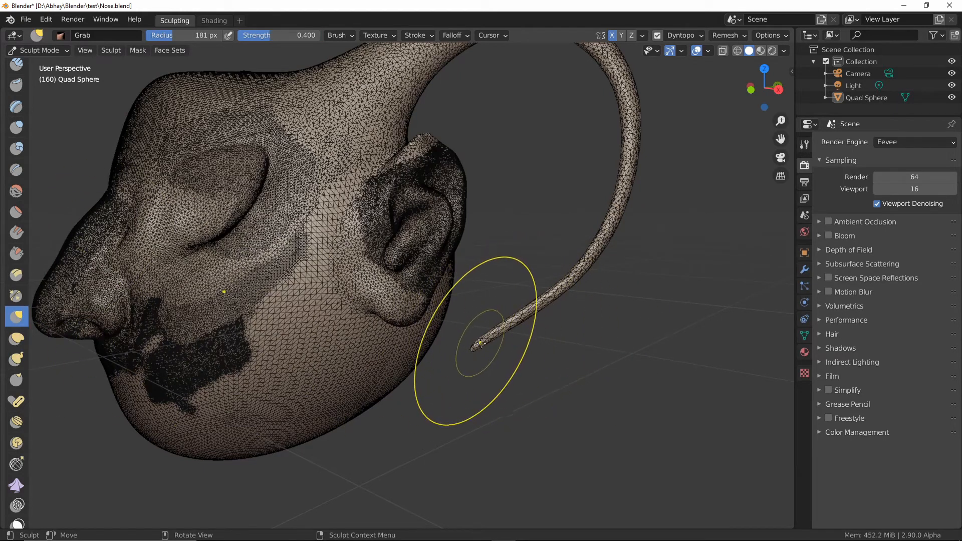
{"action": "mouse_move", "coordinate": [540, 314]}
{"action": "left_mouse_down"}
{"action": "mouse_move", "coordinate": [585, 335]}
{"action": "mouse_move", "coordinate": [561, 301]}
{"action": "mouse_move", "coordinate": [619, 315]}
{"action": "mouse_move", "coordinate": [506, 309]}
{"action": "mouse_move", "coordinate": [509, 329]}
{"action": "left_mouse_up"}
{"action": "mouse_move", "coordinate": [512, 371]}
{"action": "left_mouse_down"}
{"action": "mouse_move", "coordinate": [534, 352]}
{"action": "mouse_move", "coordinate": [515, 389]}
{"action": "mouse_move", "coordinate": [535, 352]}
{"action": "mouse_move", "coordinate": [504, 363]}
{"action": "mouse_move", "coordinate": [516, 381]}
{"action": "mouse_move", "coordinate": [489, 353]}
{"action": "left_mouse_up"}
{"action": "mouse_move", "coordinate": [488, 353]}
{"action": "middle_mouse_down"}
{"action": "mouse_move", "coordinate": [421, 354]}
{"action": "mouse_move", "coordinate": [459, 371]}
{"action": "middle_mouse_up"}
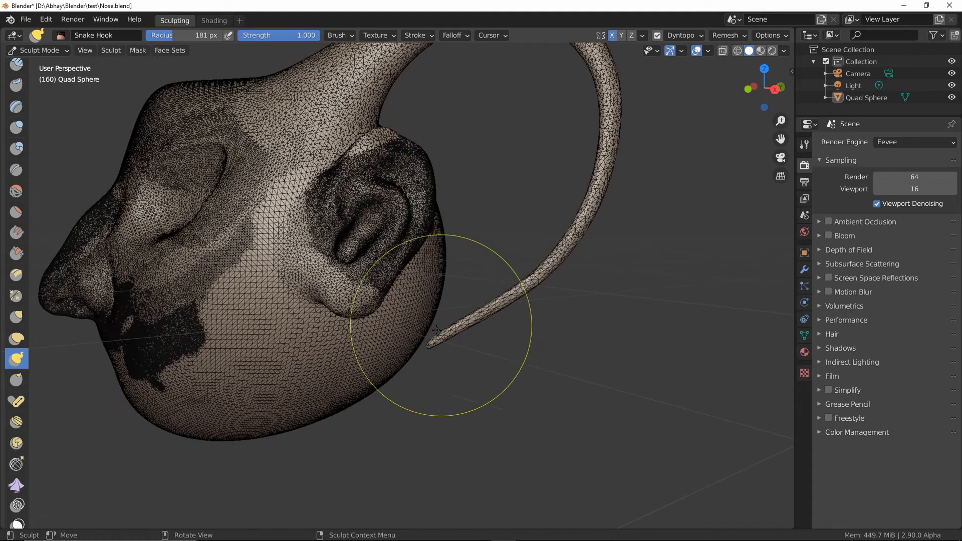
Step: Curl the thin end of the horn into a small hook with Snake Hook, reducing the brush radius to 78 px
{"action": "left_click_drag", "start_coordinate": [436, 340], "coordinate": [447, 350]}
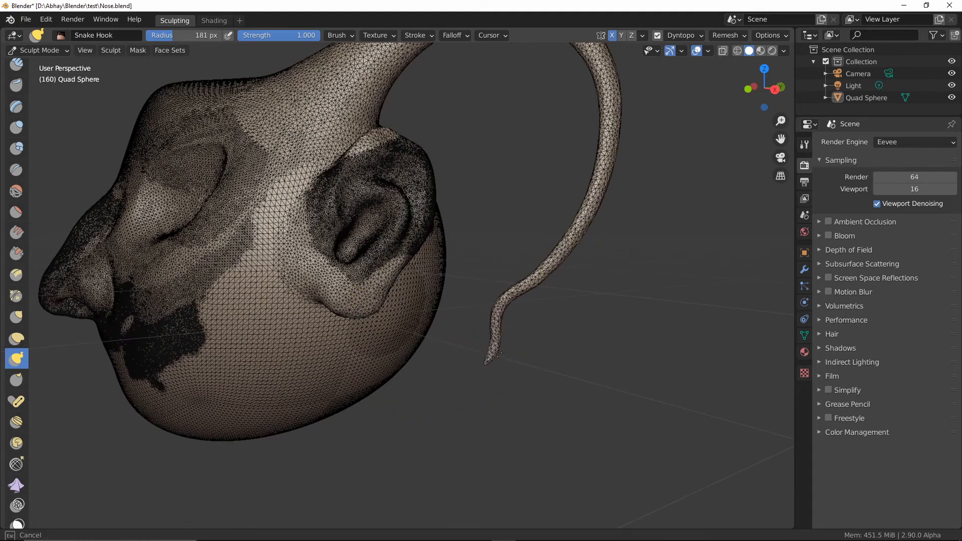
{"action": "left_click_drag", "start_coordinate": [493, 353], "coordinate": [497, 346]}
{"action": "key", "text": "f"}
{"action": "left_click", "coordinate": [461, 355]}
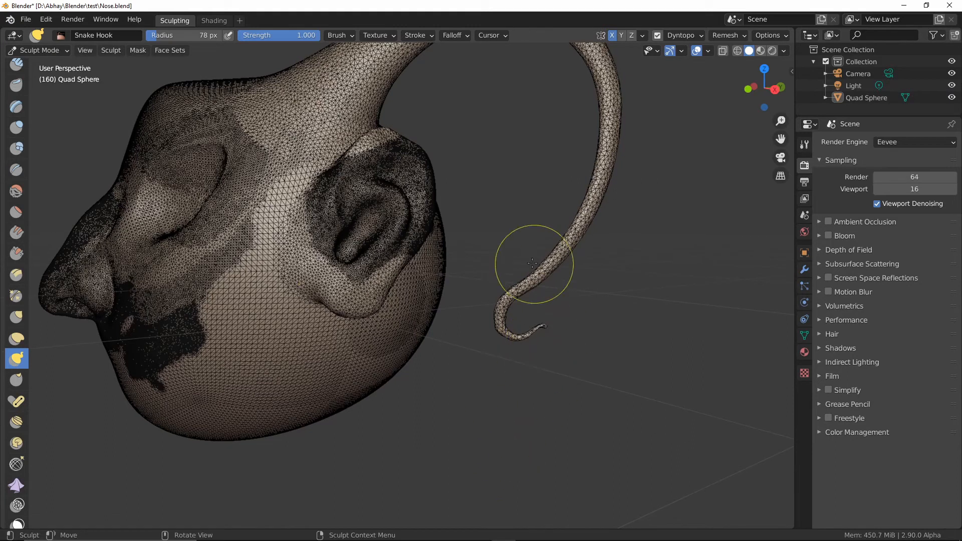
{"action": "left_click_drag", "start_coordinate": [504, 309], "coordinate": [498, 312]}
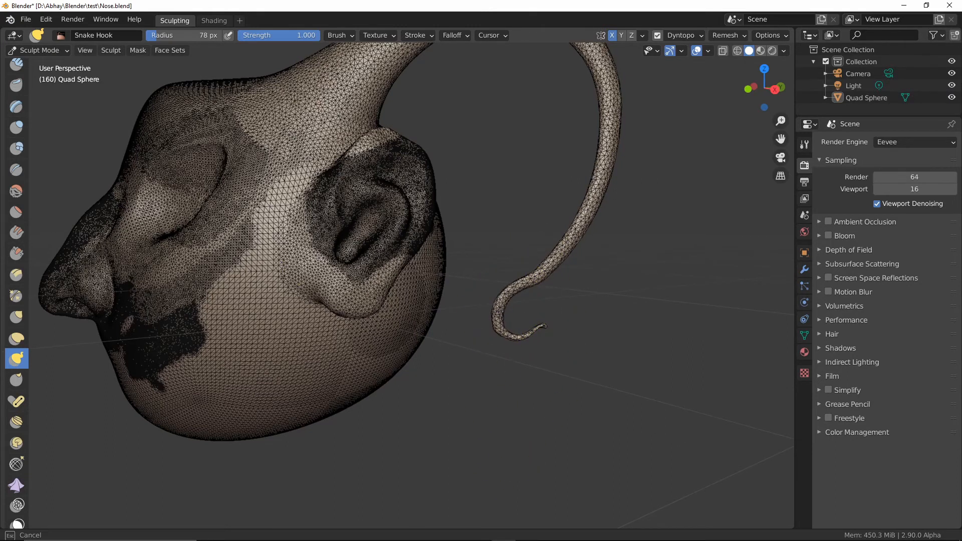
{"action": "mouse_move", "coordinate": [505, 364]}
{"action": "middle_mouse_down"}
{"action": "mouse_move", "coordinate": [565, 346]}
{"action": "mouse_move", "coordinate": [450, 381]}
{"action": "mouse_move", "coordinate": [484, 384]}
{"action": "mouse_move", "coordinate": [344, 382]}
{"action": "middle_mouse_up"}
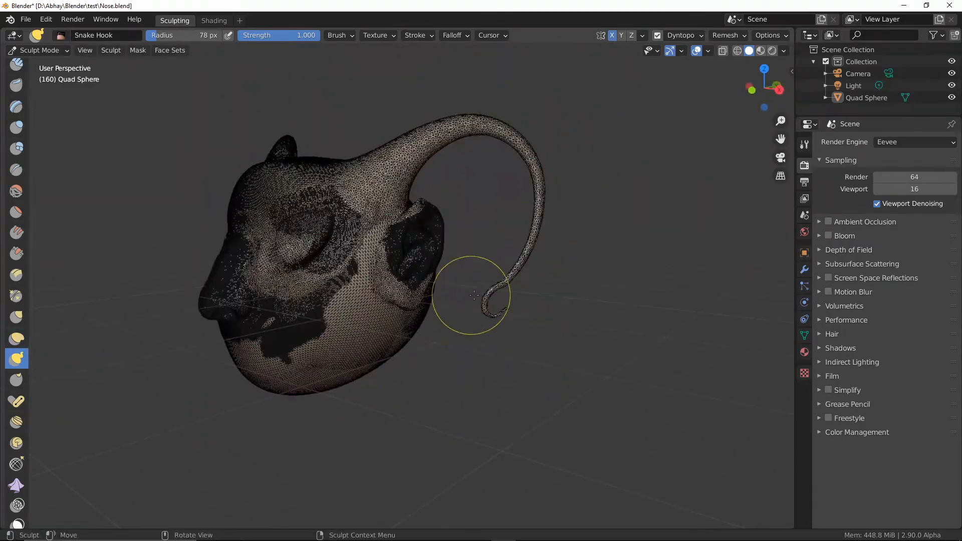
Step: Hide the wireframe overlay on the head
{"action": "scroll", "coordinate": [405, 343], "scroll_direction": "up", "scroll_amount": 6}
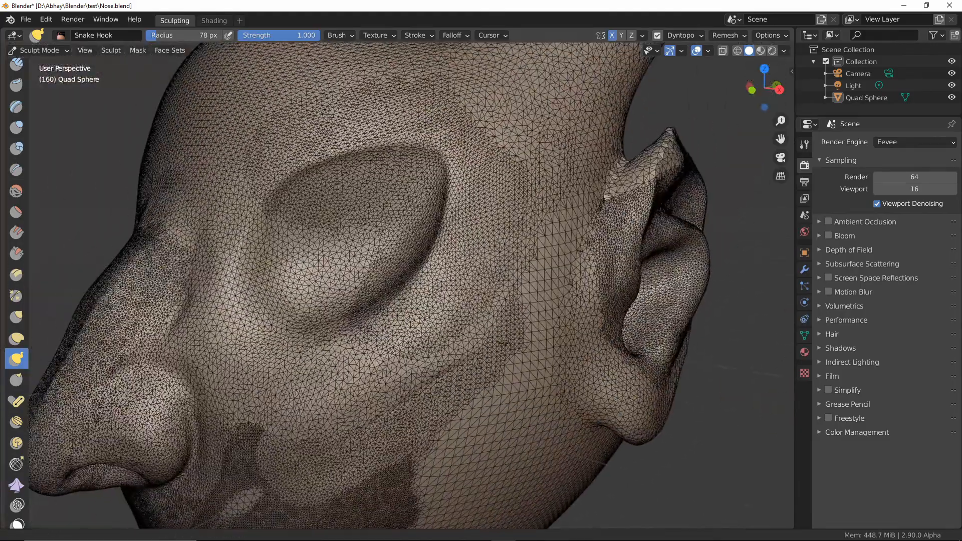
{"action": "scroll", "coordinate": [464, 323], "scroll_direction": "down", "scroll_amount": 1}
{"action": "key", "text": "q"}
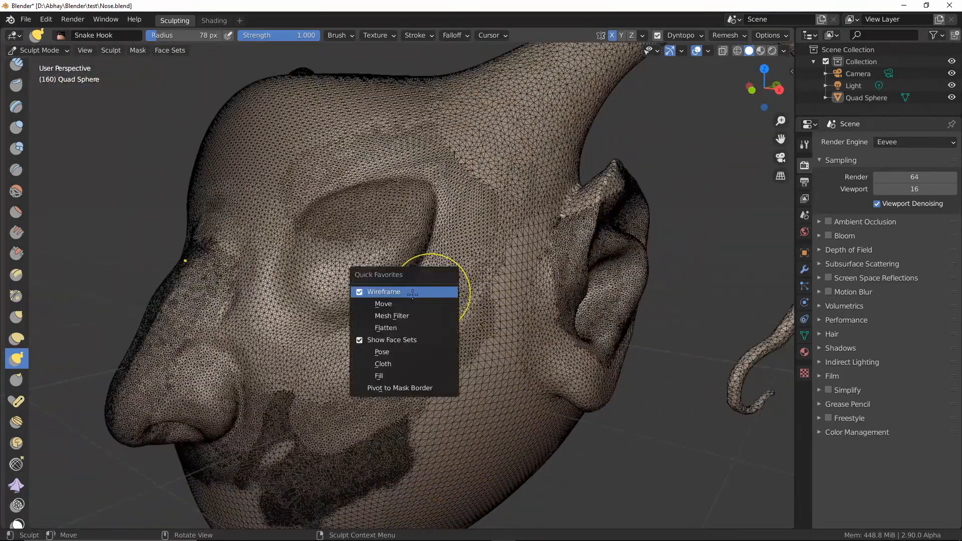
{"action": "left_click", "coordinate": [413, 292]}
{"action": "scroll", "coordinate": [421, 359], "scroll_direction": "down", "scroll_amount": 2}
{"action": "middle_click_drag", "start_coordinate": [421, 358], "coordinate": [436, 337]}
{"action": "scroll", "coordinate": [463, 320], "scroll_direction": "up", "scroll_amount": 4}
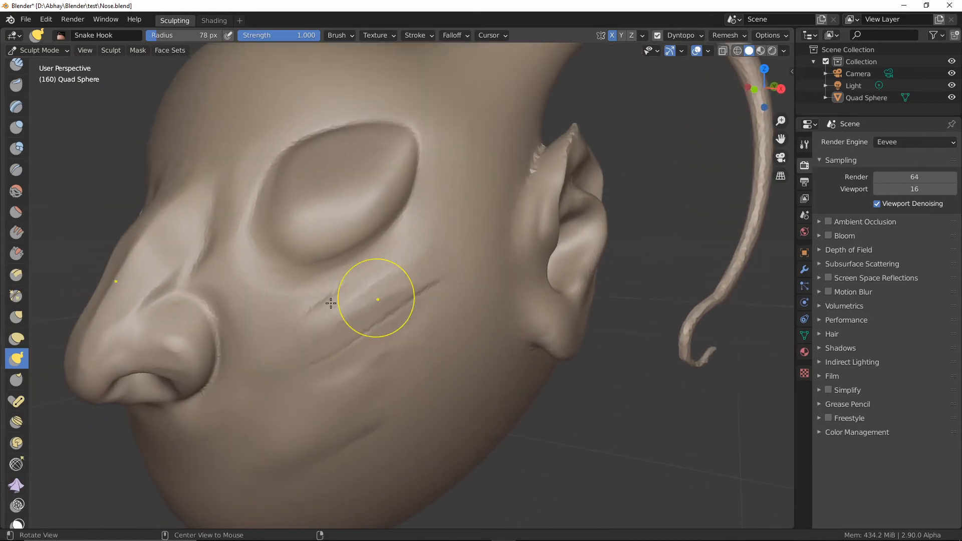
Step: Switch to the Thumb brush, set its radius to 162 px, and try smearing the surface around the eye socket and nose
{"action": "left_click", "coordinate": [16, 380]}
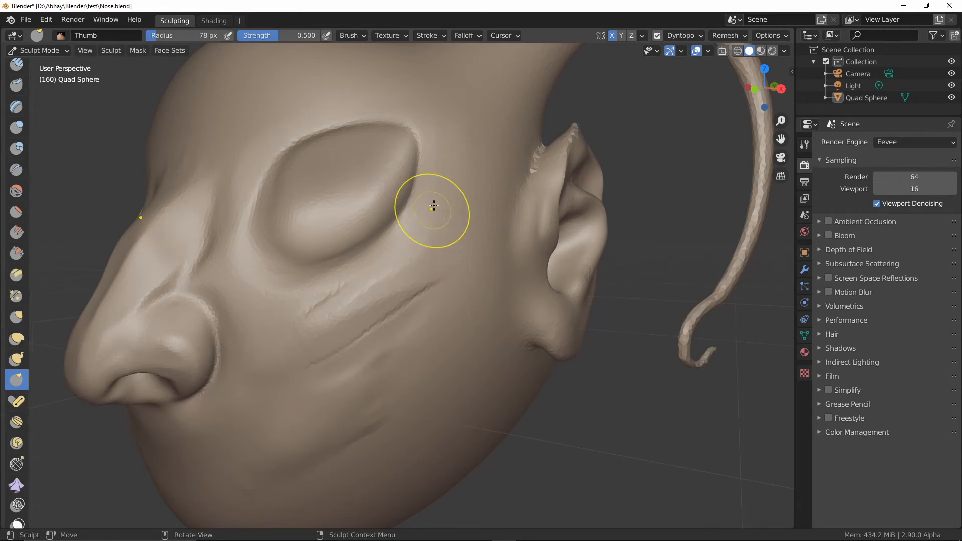
{"action": "middle_click_drag", "start_coordinate": [277, 217], "coordinate": [337, 206]}
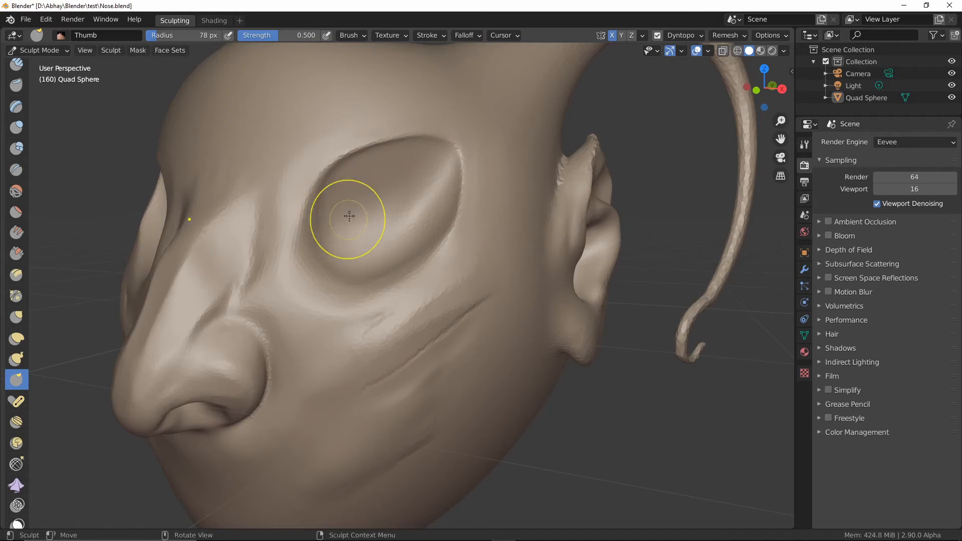
{"action": "key", "text": "f"}
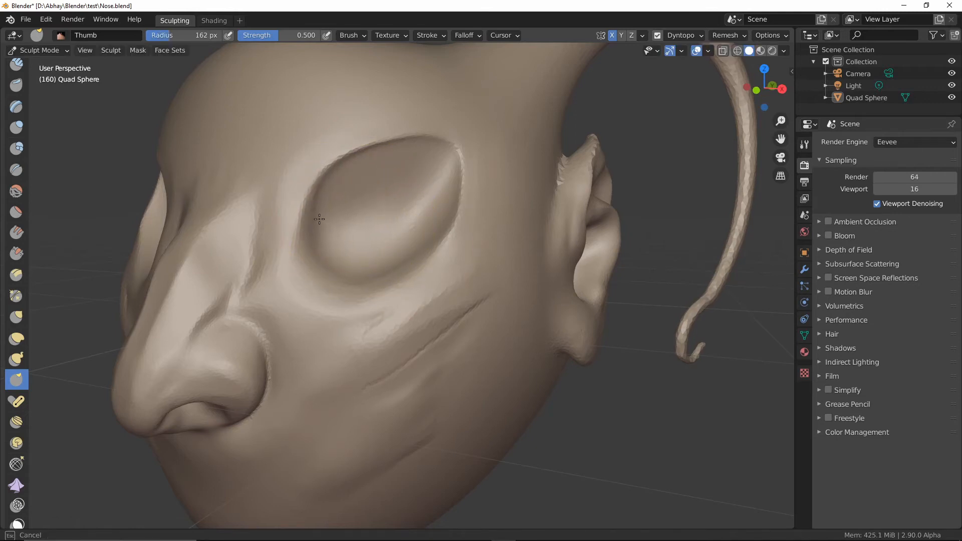
{"action": "mouse_move", "coordinate": [366, 223]}
{"action": "left_mouse_down"}
{"action": "mouse_move", "coordinate": [318, 221]}
{"action": "mouse_move", "coordinate": [354, 221]}
{"action": "mouse_move", "coordinate": [361, 104]}
{"action": "left_mouse_up"}
{"action": "left_click_drag", "start_coordinate": [279, 198], "coordinate": [292, 200]}
{"action": "left_click_drag", "start_coordinate": [237, 304], "coordinate": [16, 373]}
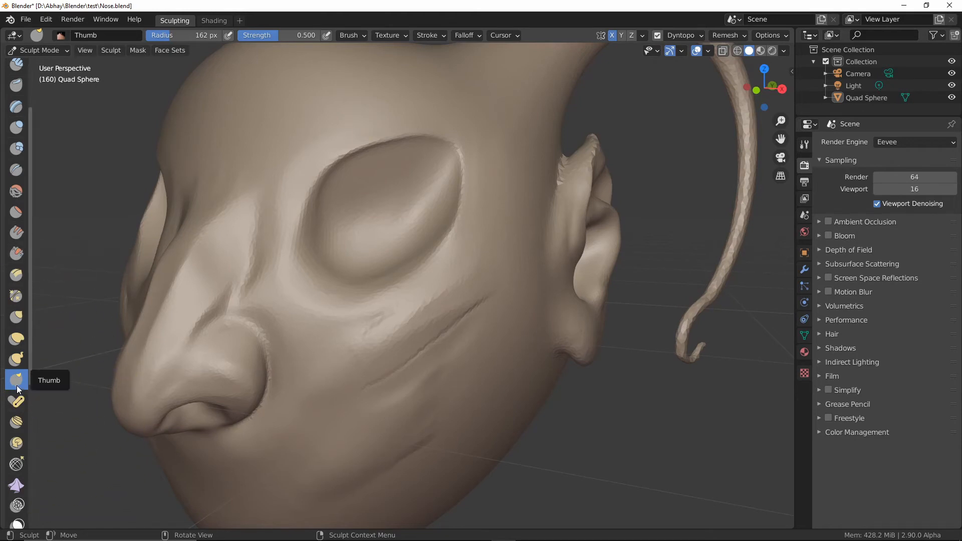
{"action": "left_click_drag", "start_coordinate": [333, 236], "coordinate": [382, 161]}
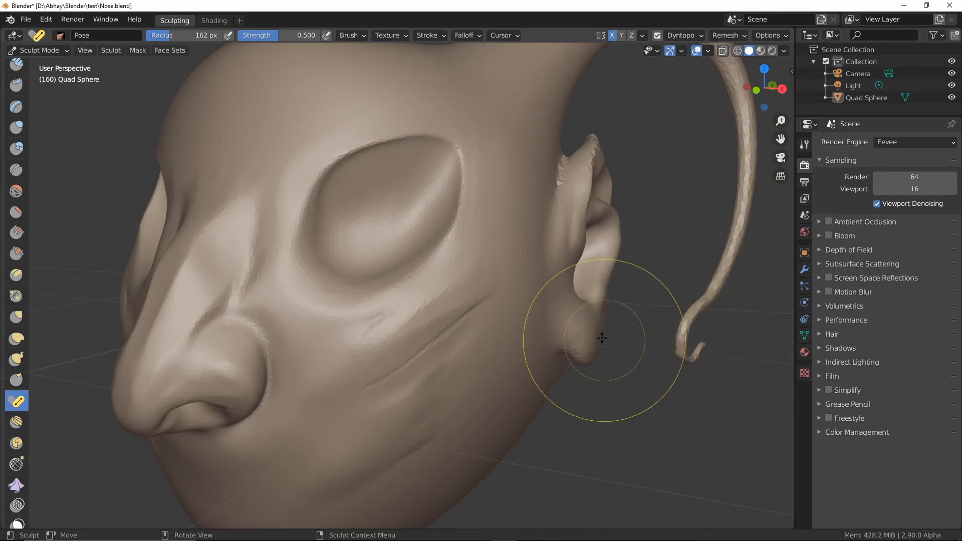
Step: Try swinging the lower end of the horn away from and back towards the head with the Pose brush
{"action": "middle_click_drag", "start_coordinate": [601, 391], "coordinate": [567, 347]}
{"action": "left_click_drag", "start_coordinate": [568, 346], "coordinate": [603, 324], "text": "alt"}
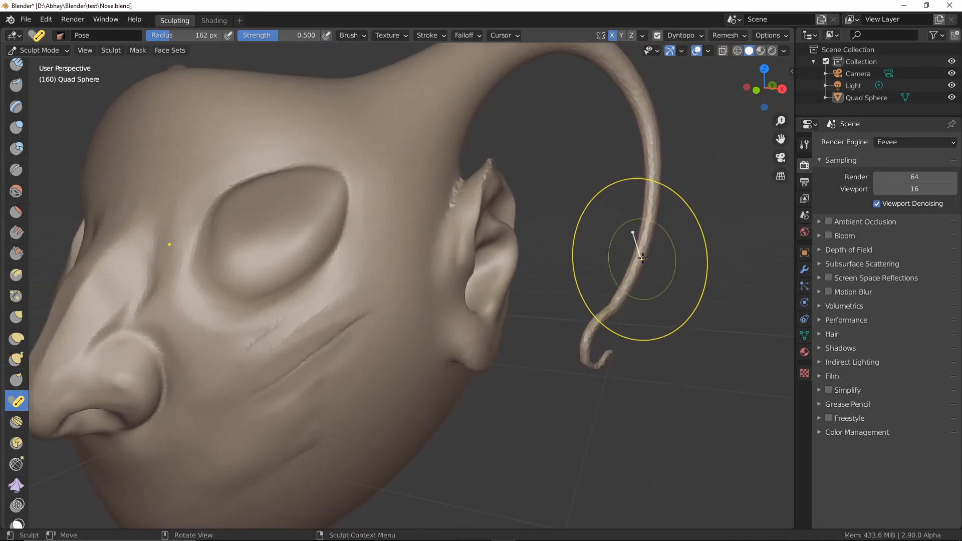
{"action": "middle_click_drag", "start_coordinate": [667, 113], "coordinate": [650, 189]}
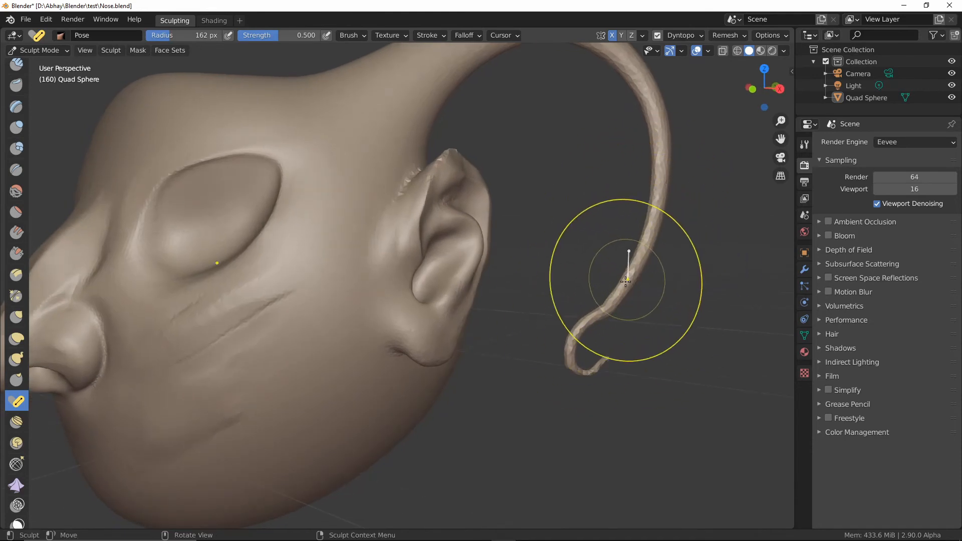
{"action": "left_click_drag", "start_coordinate": [617, 295], "coordinate": [626, 326]}
{"action": "mouse_move", "coordinate": [616, 396]}
{"action": "middle_mouse_down"}
{"action": "mouse_move", "coordinate": [506, 316]}
{"action": "mouse_move", "coordinate": [465, 260]}
{"action": "middle_mouse_up"}
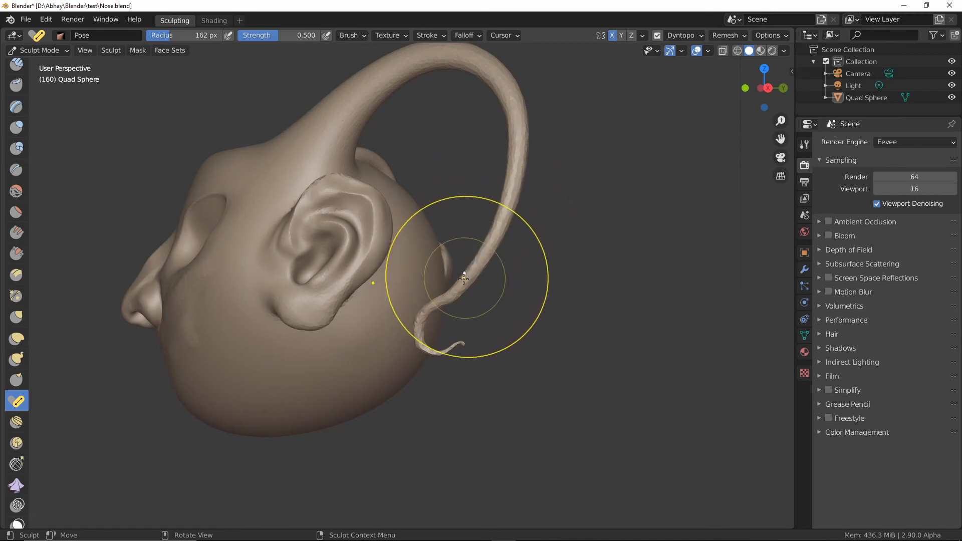
{"action": "mouse_move", "coordinate": [456, 300]}
{"action": "left_mouse_down"}
{"action": "mouse_move", "coordinate": [536, 310]}
{"action": "mouse_move", "coordinate": [546, 302]}
{"action": "left_mouse_up"}
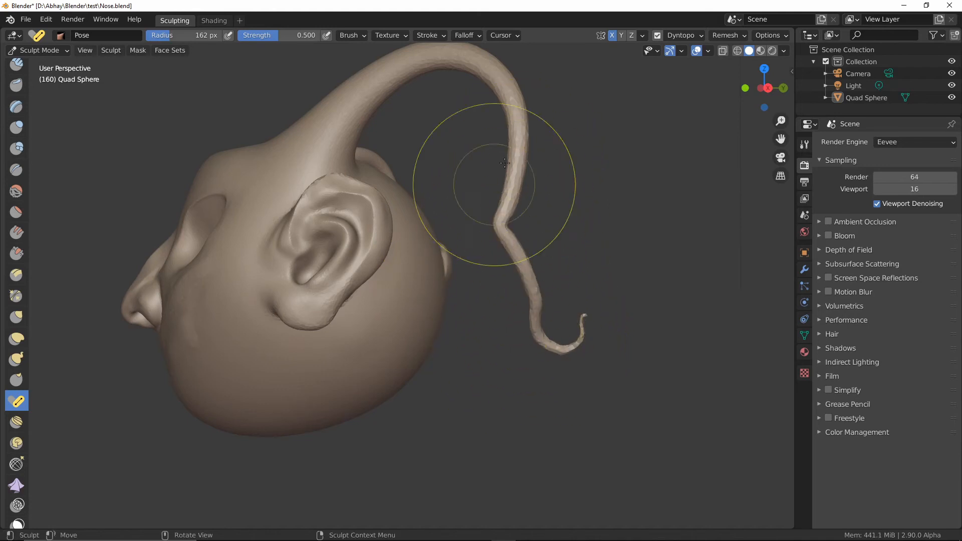
{"action": "mouse_move", "coordinate": [511, 290]}
{"action": "left_mouse_down"}
{"action": "mouse_move", "coordinate": [498, 241]}
{"action": "mouse_move", "coordinate": [386, 311]}
{"action": "left_mouse_up"}
Step: Try posing the upper bend of the horn and the tip of the ear, and undo it
{"action": "mouse_move", "coordinate": [386, 311]}
{"action": "middle_mouse_down"}
{"action": "mouse_move", "coordinate": [495, 334]}
{"action": "mouse_move", "coordinate": [551, 210]}
{"action": "middle_mouse_up"}
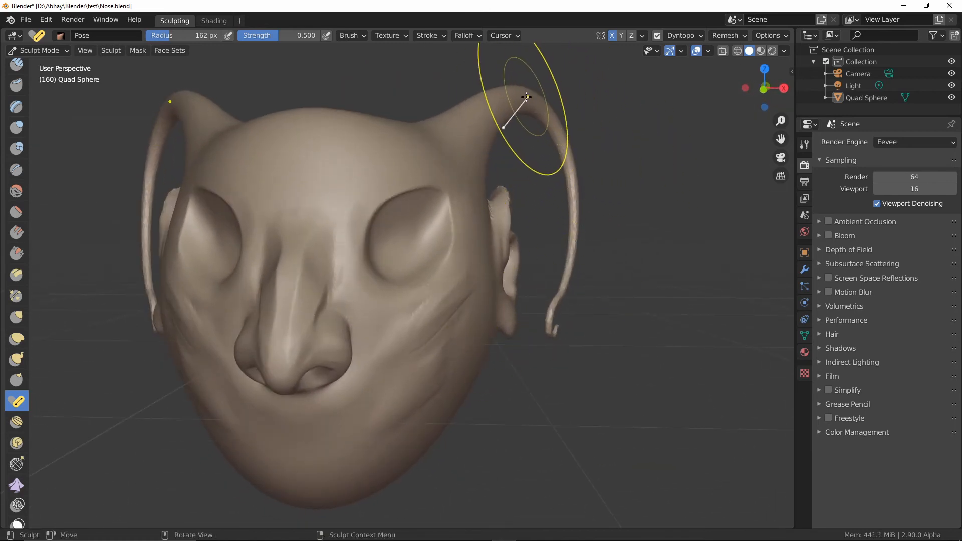
{"action": "left_click_drag", "start_coordinate": [521, 99], "coordinate": [536, 129]}
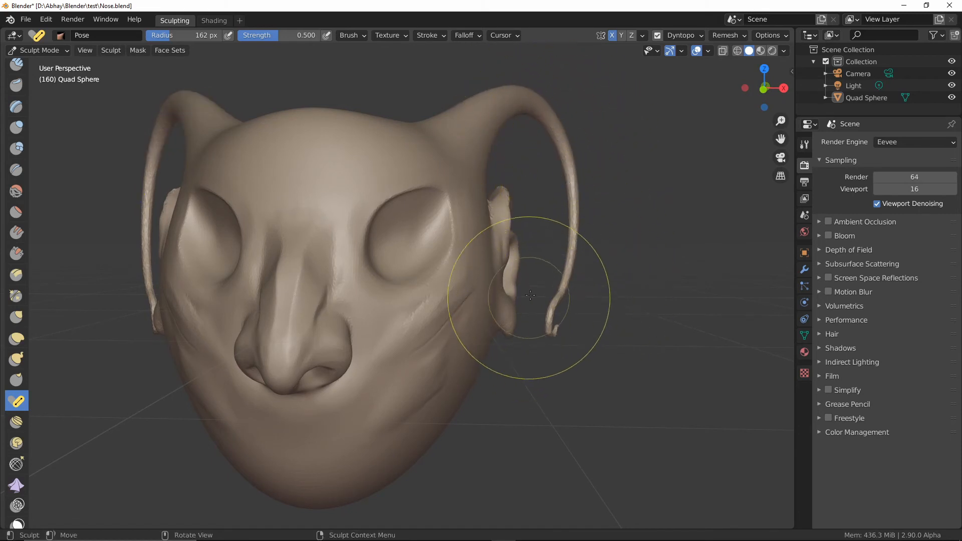
{"action": "mouse_move", "coordinate": [451, 289]}
{"action": "middle_mouse_down"}
{"action": "mouse_move", "coordinate": [364, 381]}
{"action": "mouse_move", "coordinate": [496, 230]}
{"action": "middle_mouse_up"}
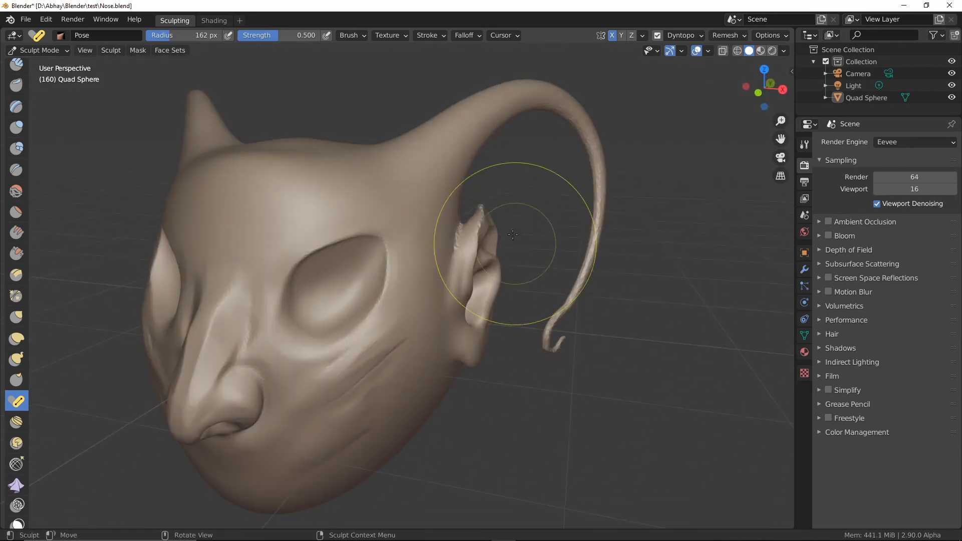
{"action": "left_click_drag", "start_coordinate": [485, 217], "coordinate": [506, 218]}
{"action": "key", "text": "ctrl+z"}
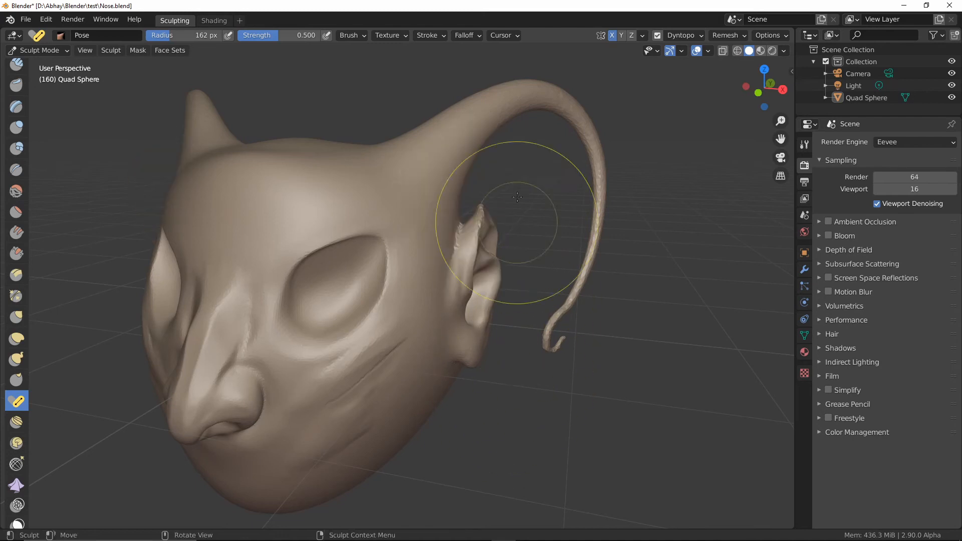
Step: Try bending the horn's hooked end outward with the Pose brush, and undo it
{"action": "mouse_move", "coordinate": [494, 344]}
{"action": "middle_mouse_down"}
{"action": "mouse_move", "coordinate": [517, 322]}
{"action": "mouse_move", "coordinate": [462, 275]}
{"action": "middle_mouse_up"}
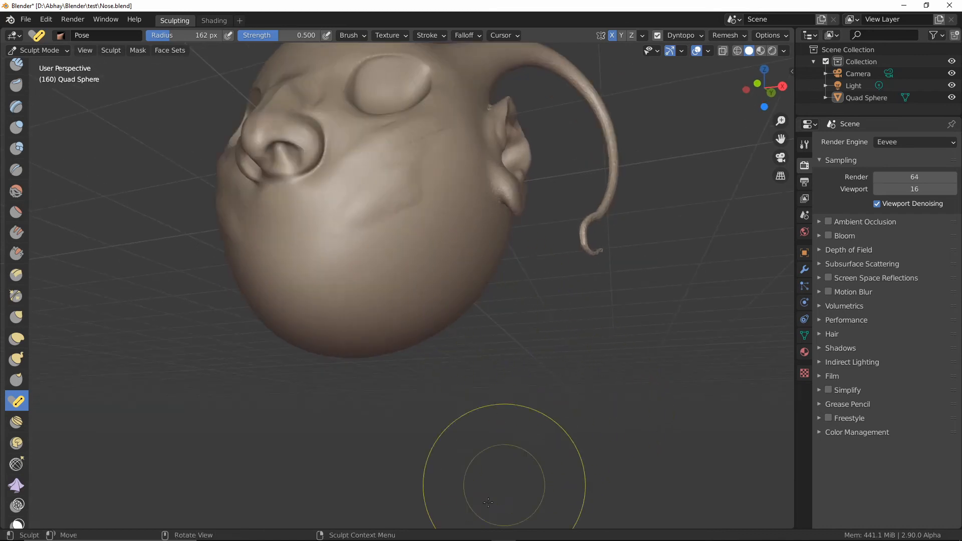
{"action": "middle_click_drag", "start_coordinate": [494, 379], "coordinate": [546, 416]}
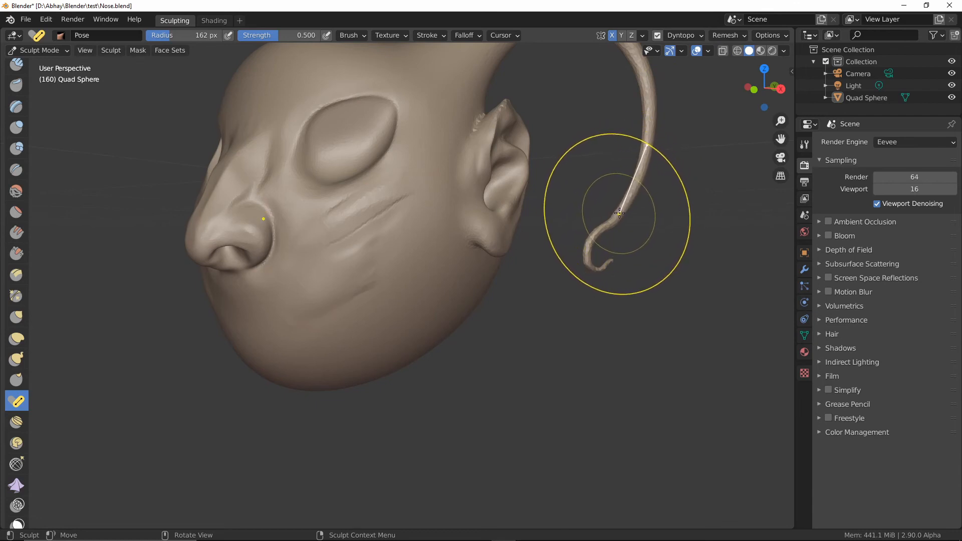
{"action": "left_click_drag", "start_coordinate": [617, 212], "coordinate": [691, 227]}
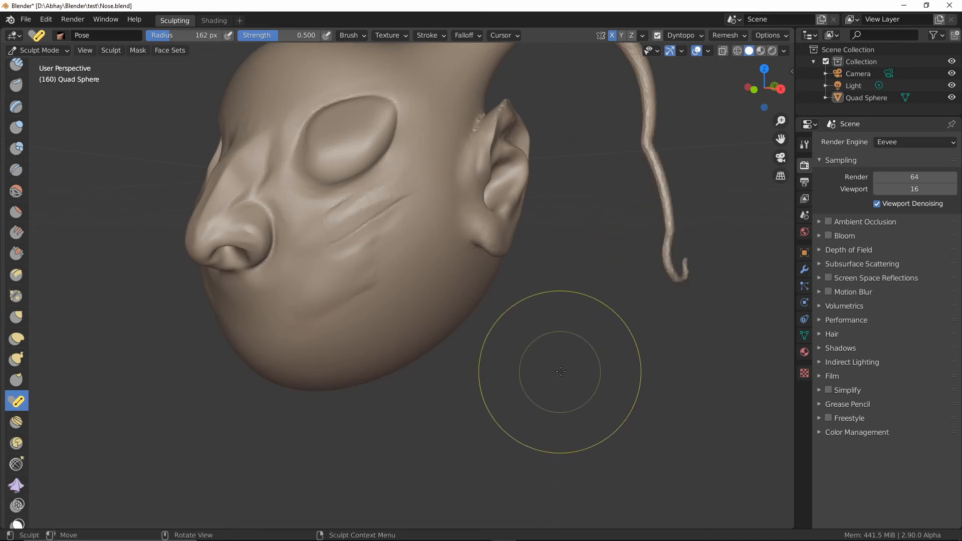
{"action": "key", "text": "ctrl+z"}
{"action": "key", "text": "ctrl+z"}
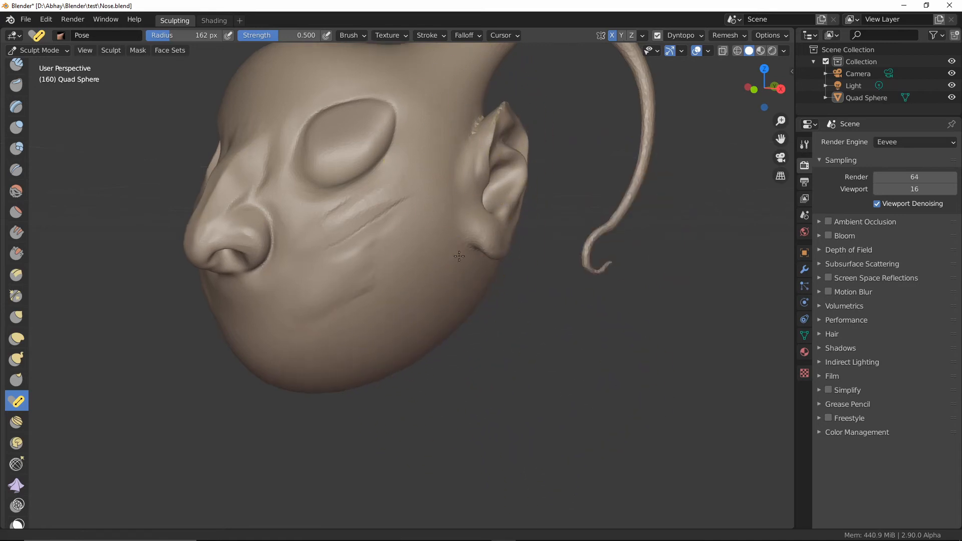
Step: Try pushing the surface between the eye socket and the nose with the Nudge brush at strength 0.500
{"action": "middle_click_drag", "start_coordinate": [459, 256], "coordinate": [456, 276]}
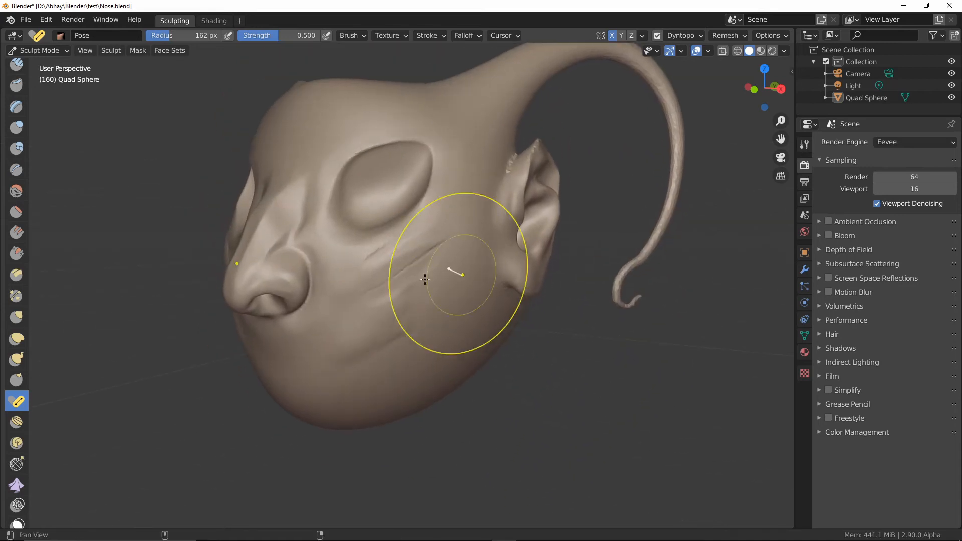
{"action": "left_click", "coordinate": [20, 427]}
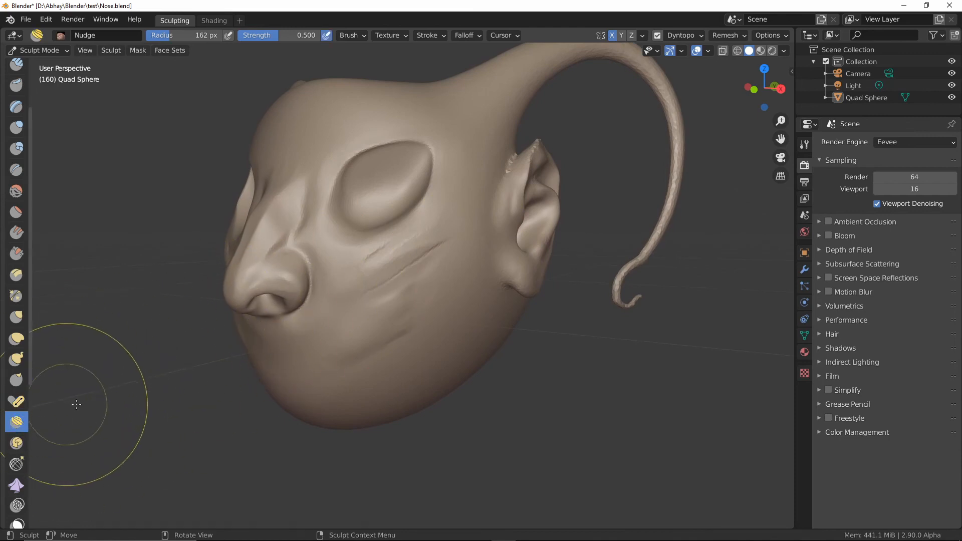
{"action": "mouse_move", "coordinate": [369, 279]}
{"action": "middle_mouse_down", "text": "ctrl"}
{"action": "mouse_move", "coordinate": [400, 252]}
{"action": "mouse_move", "coordinate": [408, 307]}
{"action": "mouse_move", "coordinate": [380, 279]}
{"action": "middle_mouse_up", "text": "ctrl"}
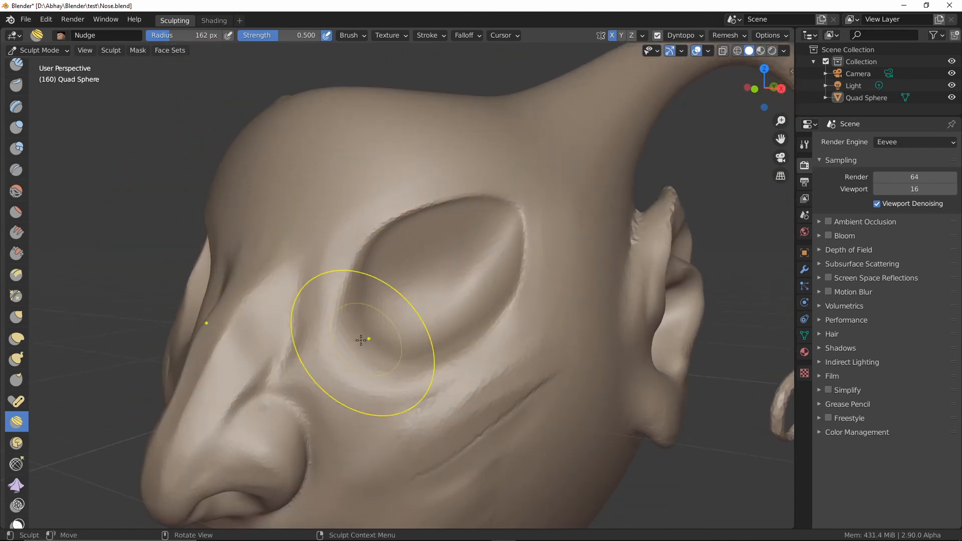
{"action": "mouse_move", "coordinate": [333, 318]}
{"action": "left_mouse_down"}
{"action": "mouse_move", "coordinate": [344, 304]}
{"action": "mouse_move", "coordinate": [281, 281]}
{"action": "left_mouse_up"}
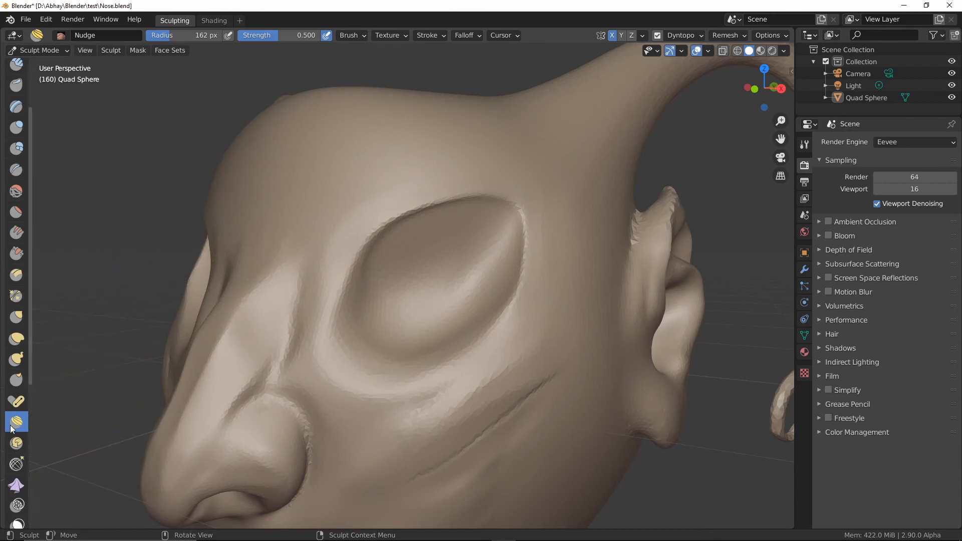
{"action": "left_click_drag", "start_coordinate": [275, 386], "coordinate": [252, 385]}
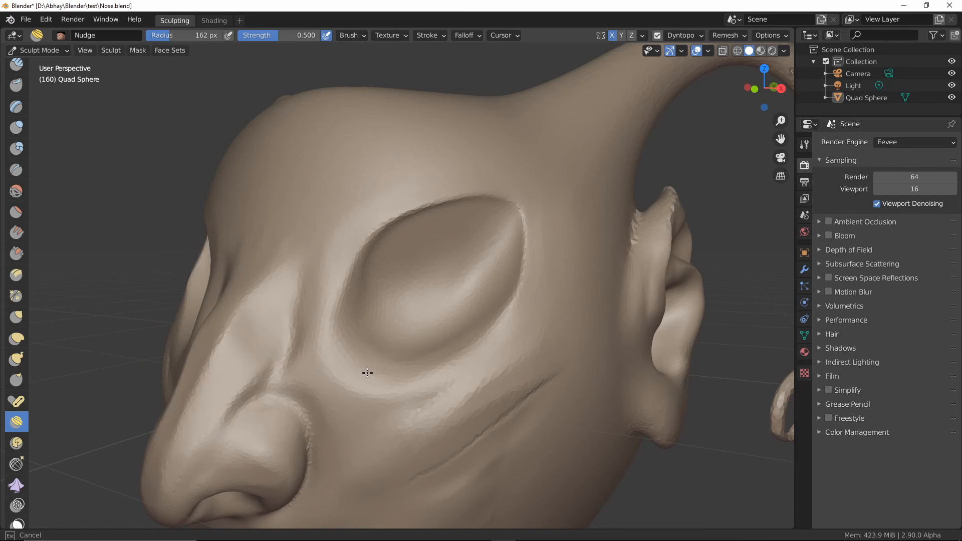
{"action": "left_click_drag", "start_coordinate": [309, 379], "coordinate": [311, 386]}
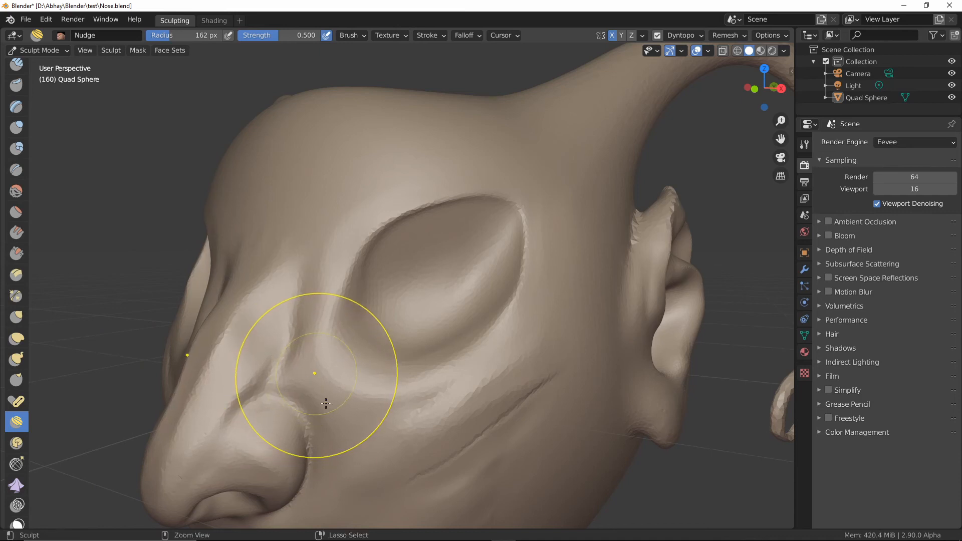
Step: Try twisting the nose and its tip with the Rotate brush at strength 1.000
{"action": "middle_click_drag", "start_coordinate": [515, 301], "coordinate": [419, 279]}
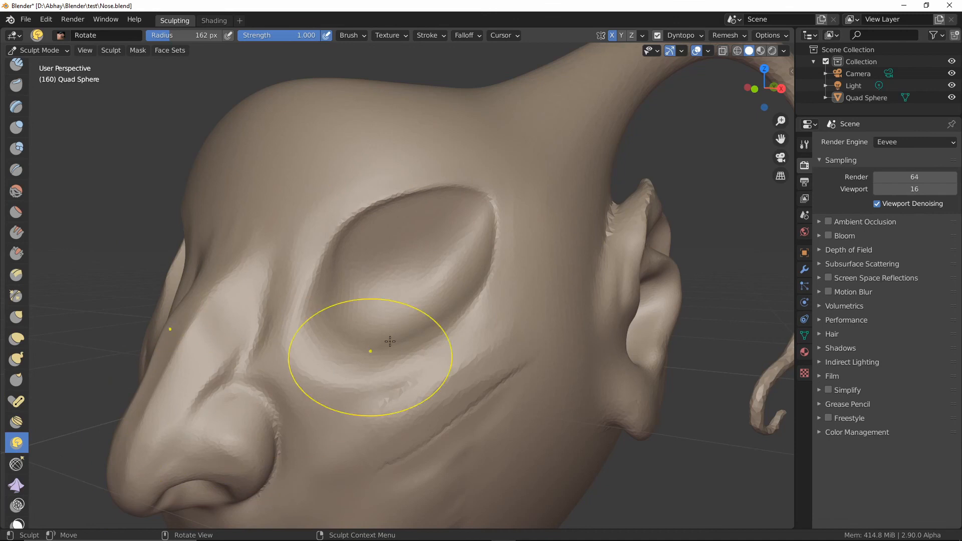
{"action": "mouse_move", "coordinate": [280, 358]}
{"action": "middle_mouse_down"}
{"action": "mouse_move", "coordinate": [383, 275]}
{"action": "mouse_move", "coordinate": [275, 286]}
{"action": "middle_mouse_up"}
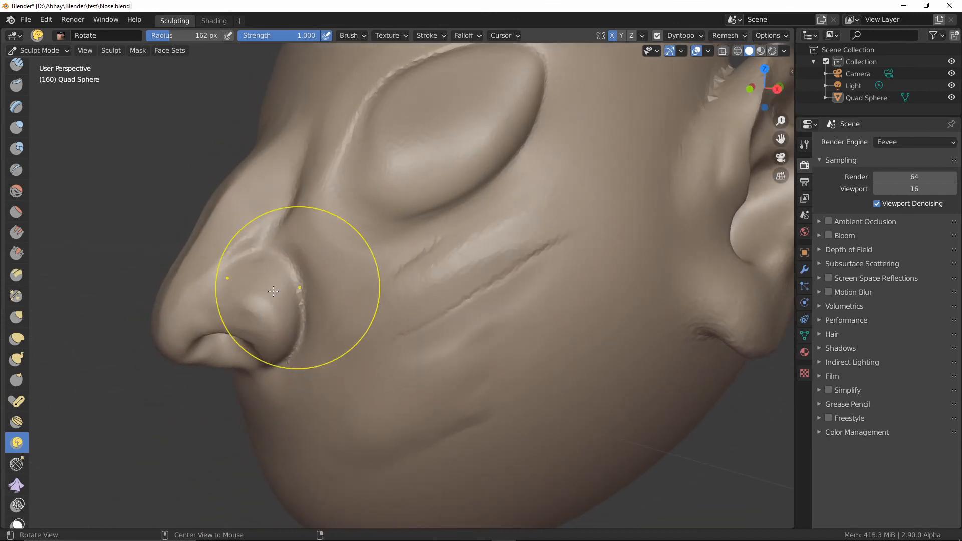
{"action": "mouse_move", "coordinate": [163, 341]}
{"action": "left_mouse_down"}
{"action": "mouse_move", "coordinate": [171, 336]}
{"action": "mouse_move", "coordinate": [182, 369]}
{"action": "left_mouse_up"}
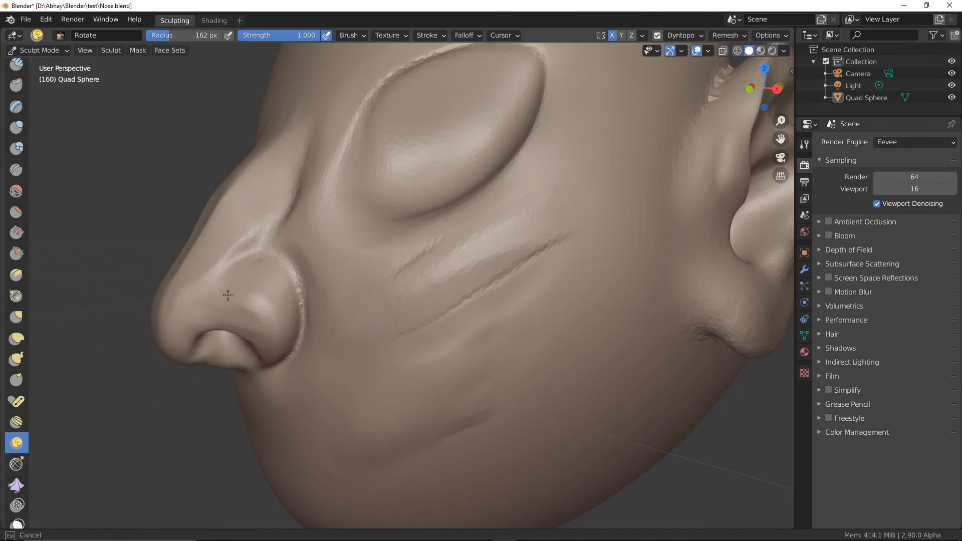
{"action": "mouse_move", "coordinate": [144, 368]}
{"action": "left_mouse_down"}
{"action": "mouse_move", "coordinate": [166, 353]}
{"action": "mouse_move", "coordinate": [222, 406]}
{"action": "left_mouse_up"}
{"action": "mouse_move", "coordinate": [223, 406]}
{"action": "middle_mouse_down"}
{"action": "mouse_move", "coordinate": [260, 394]}
{"action": "mouse_move", "coordinate": [238, 398]}
{"action": "middle_mouse_up"}
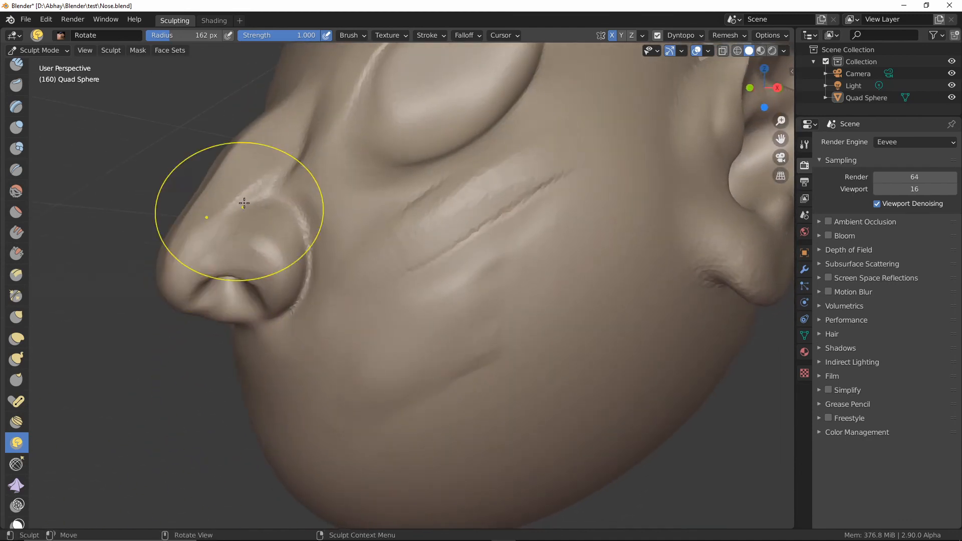
{"action": "left_click_drag", "start_coordinate": [170, 283], "coordinate": [222, 309]}
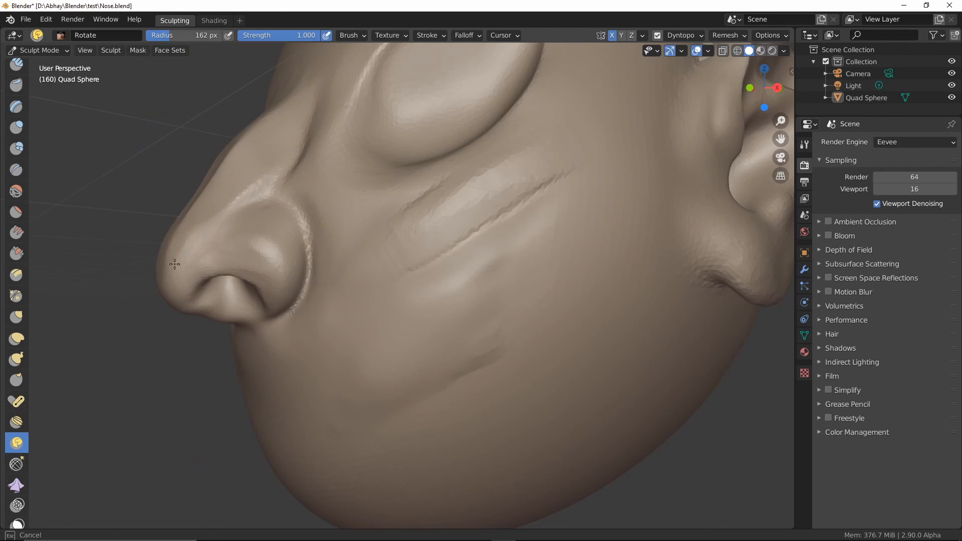
{"action": "left_click_drag", "start_coordinate": [167, 347], "coordinate": [183, 393]}
{"action": "mouse_move", "coordinate": [183, 393]}
{"action": "middle_mouse_down"}
{"action": "mouse_move", "coordinate": [215, 386]}
{"action": "mouse_move", "coordinate": [178, 375]}
{"action": "middle_mouse_up"}
{"action": "mouse_move", "coordinate": [241, 245]}
{"action": "middle_mouse_down"}
{"action": "mouse_move", "coordinate": [321, 283]}
{"action": "mouse_move", "coordinate": [339, 297]}
{"action": "mouse_move", "coordinate": [332, 305]}
{"action": "middle_mouse_up"}
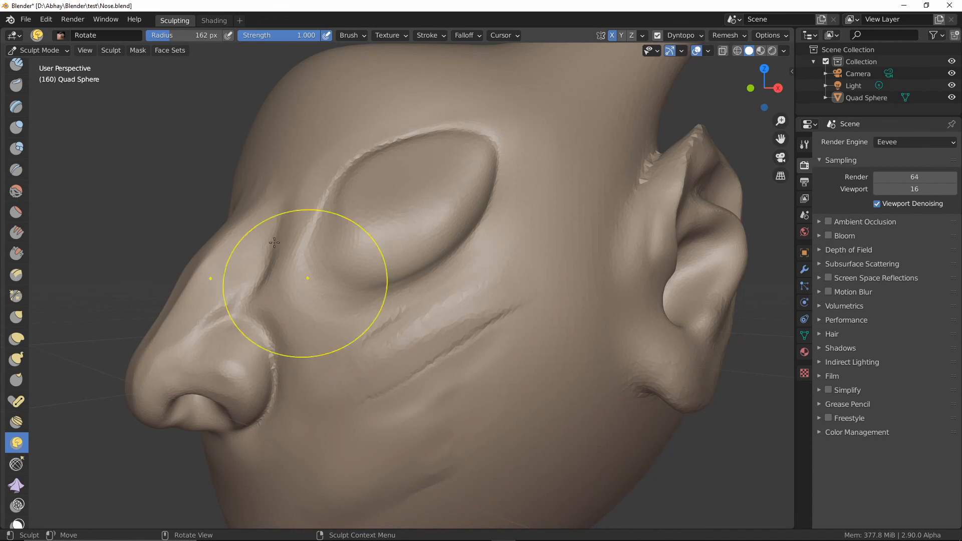
{"action": "mouse_move", "coordinate": [434, 336]}
{"action": "middle_mouse_down"}
{"action": "mouse_move", "coordinate": [419, 362]}
{"action": "mouse_move", "coordinate": [401, 351]}
{"action": "middle_mouse_up"}
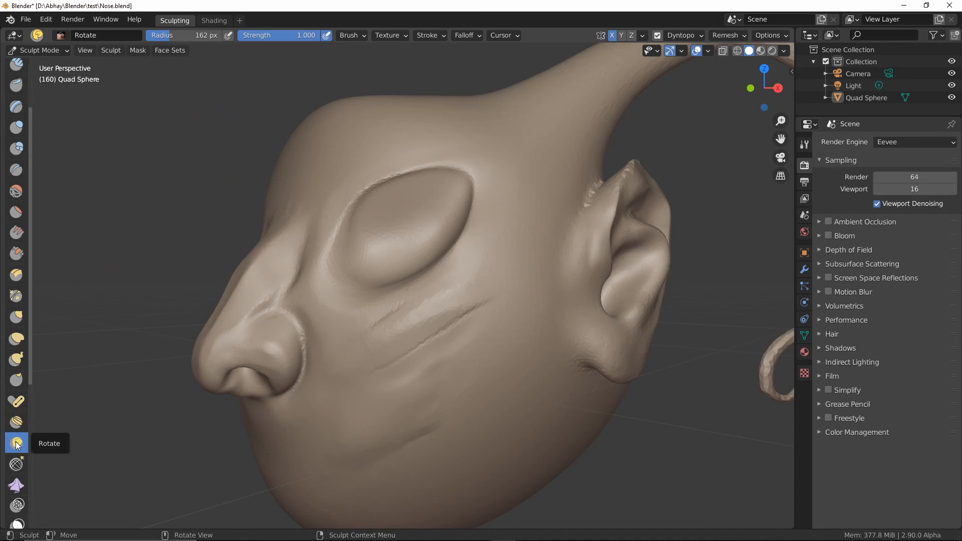
{"action": "scroll", "coordinate": [29, 372], "scroll_direction": "down", "scroll_amount": 2}
{"action": "mouse_move", "coordinate": [35, 398]}
{"action": "left_mouse_down"}
{"action": "mouse_move", "coordinate": [40, 520]}
{"action": "mouse_move", "coordinate": [60, 311]}
{"action": "left_mouse_up"}
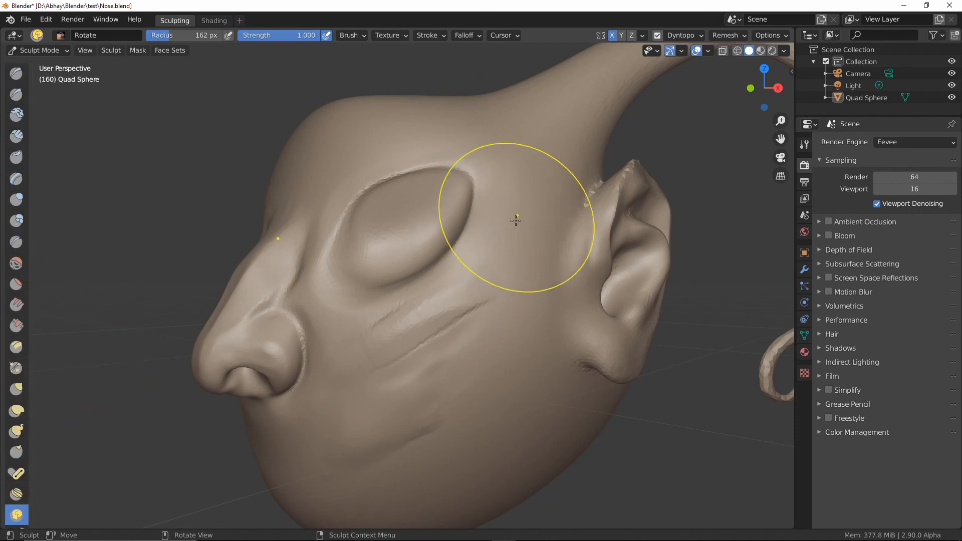